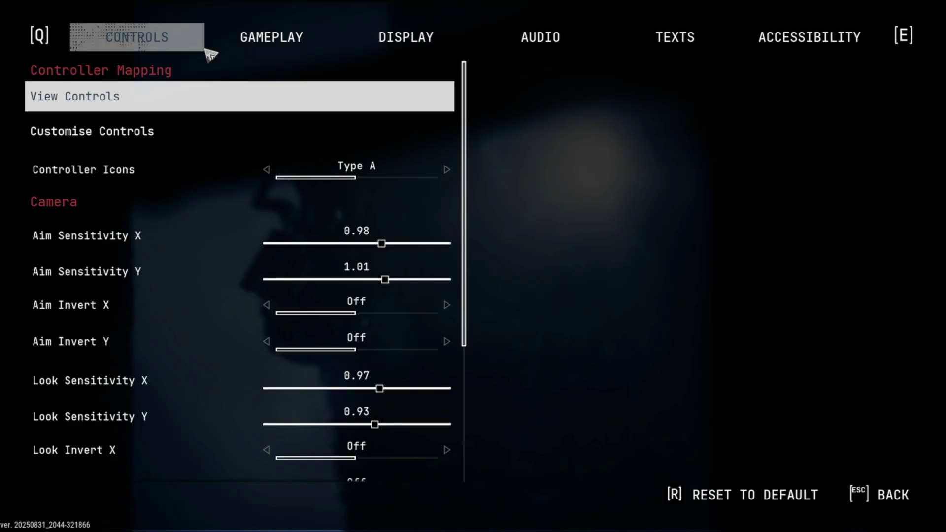
Switch to the DISPLAY tab to show Fullscreen mode and 1920 x 1080 resolution.
{"action": "left_click", "coordinate": [406, 37]}
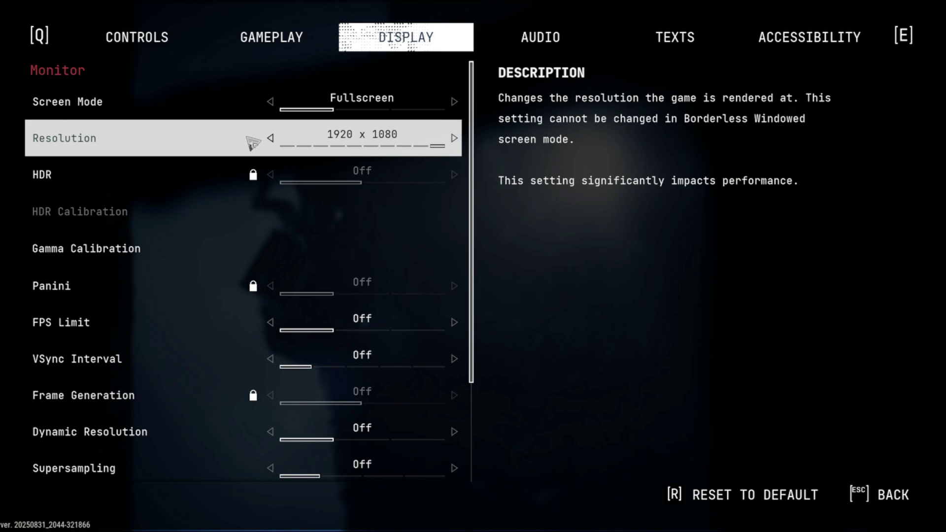
Set the FPS Limit to FPS 60.
{"action": "scroll", "coordinate": [345, 207], "scroll_direction": "down", "scroll_amount": 1}
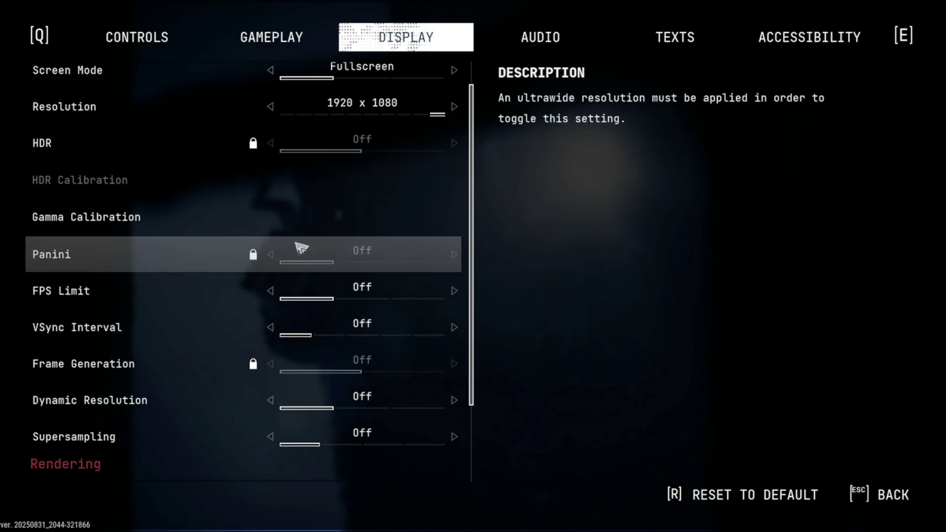
{"action": "left_click", "coordinate": [454, 291]}
{"action": "left_click", "coordinate": [450, 290]}
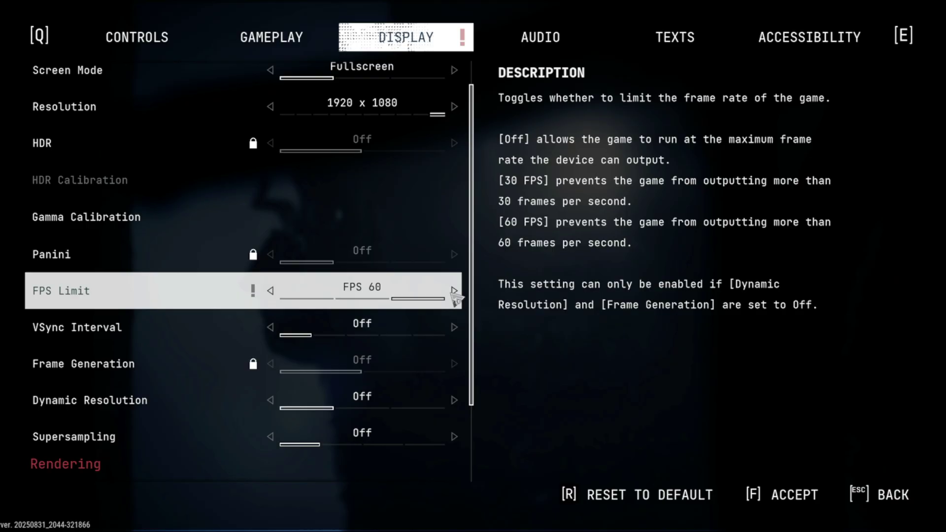
{"action": "left_click", "coordinate": [270, 295]}
{"action": "left_click", "coordinate": [270, 295]}
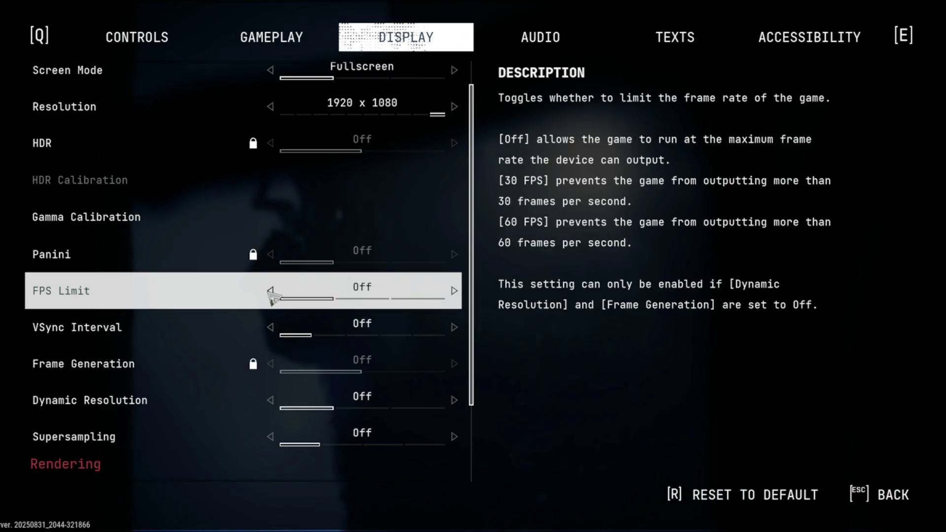
{"action": "left_click", "coordinate": [452, 291]}
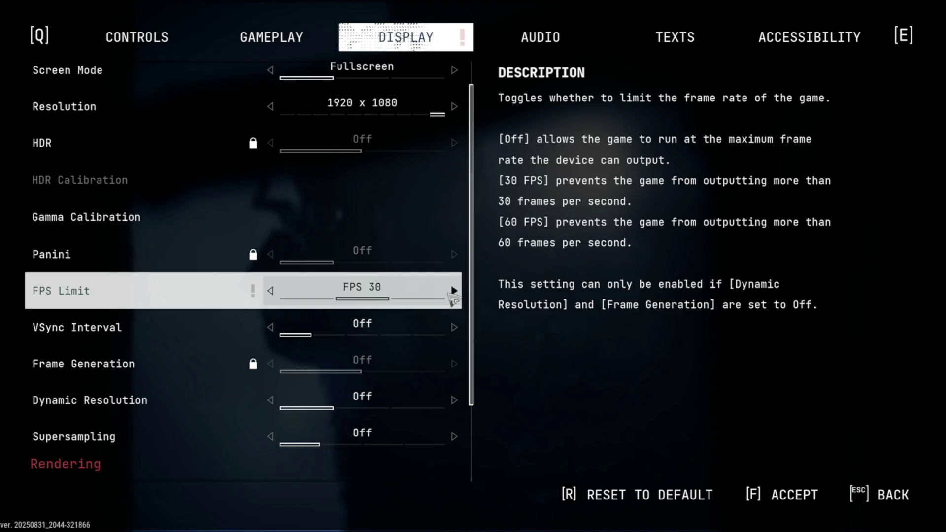
{"action": "left_click", "coordinate": [453, 292]}
Turn Motion Blur and Chromatic Aberration both Off.
{"action": "scroll", "coordinate": [182, 289], "scroll_direction": "down", "scroll_amount": 1}
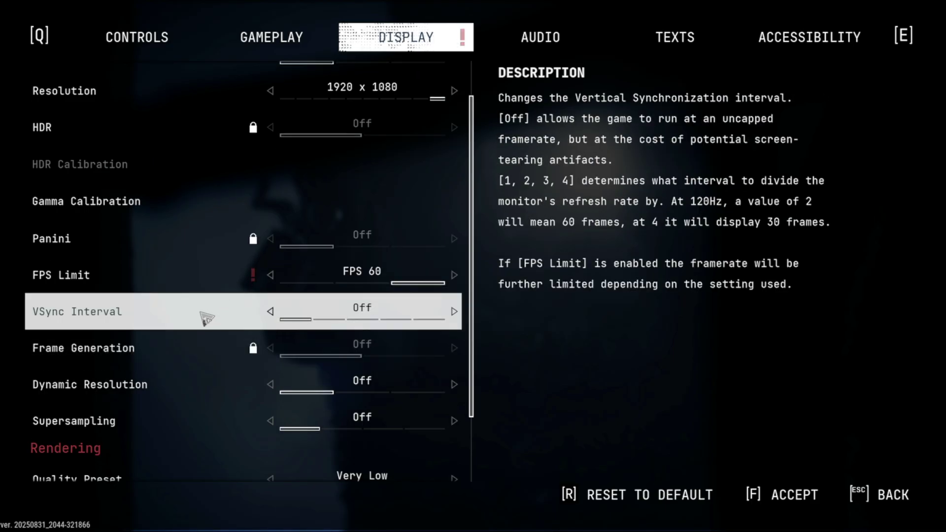
{"action": "scroll", "coordinate": [61, 340], "scroll_direction": "down", "scroll_amount": 2}
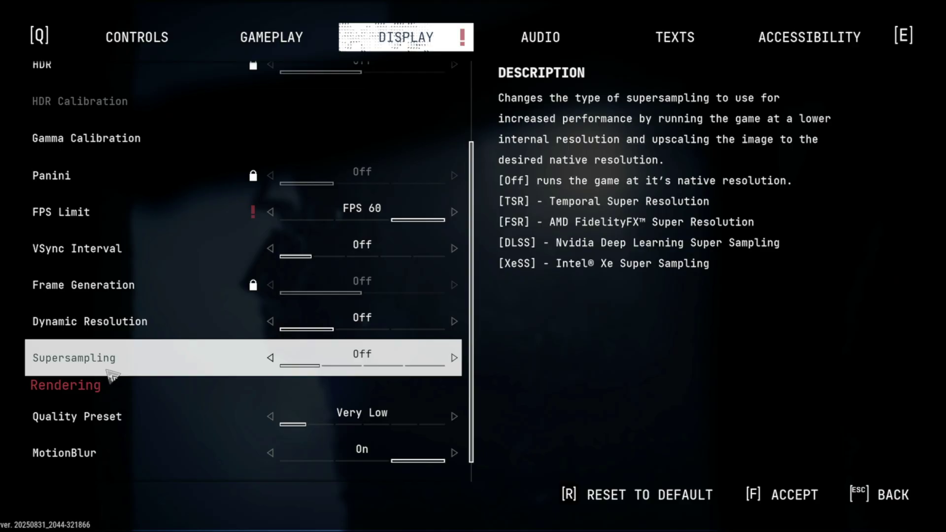
{"action": "scroll", "coordinate": [107, 393], "scroll_direction": "down", "scroll_amount": 1}
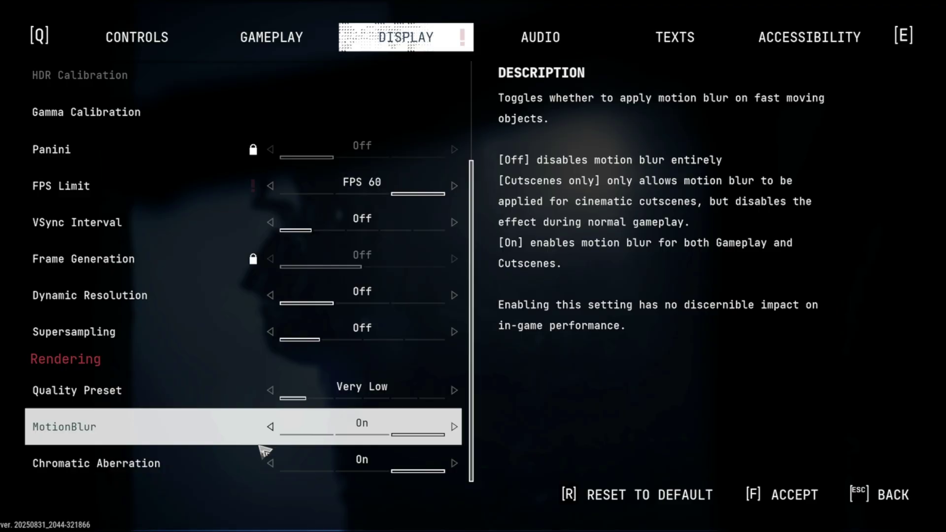
{"action": "left_click", "coordinate": [271, 427]}
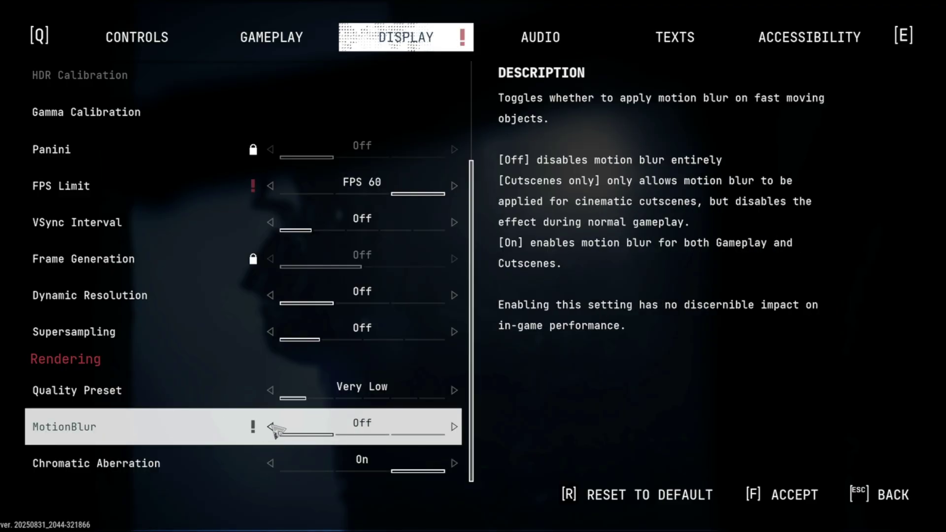
{"action": "left_click", "coordinate": [270, 463]}
{"action": "left_click", "coordinate": [270, 463]}
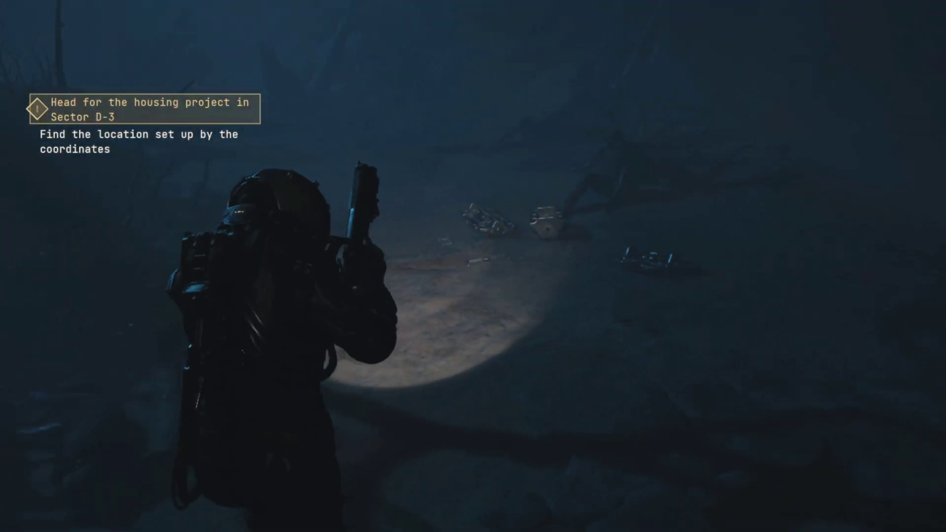
Walk past the metal crates through the foggy forest onto the cave walkway.
{"action": "key", "text": "w"}
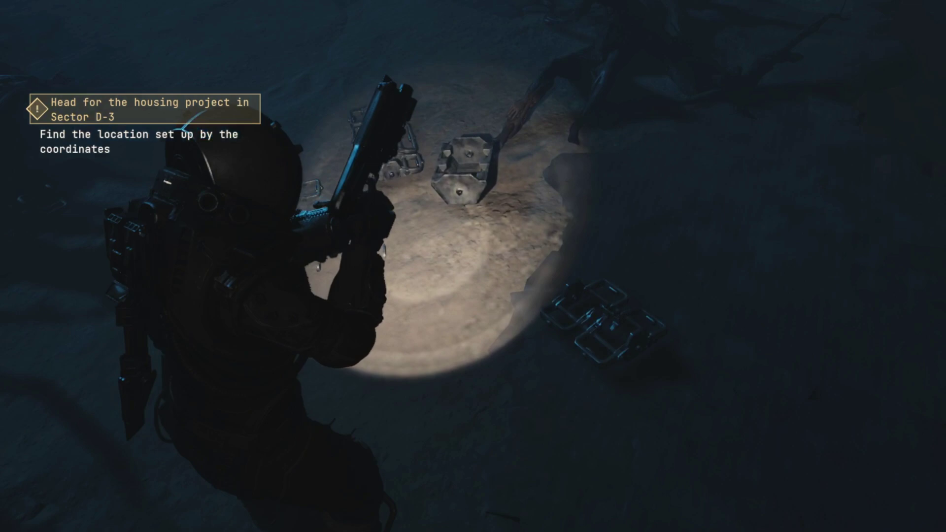
{"action": "key", "text": "w"}
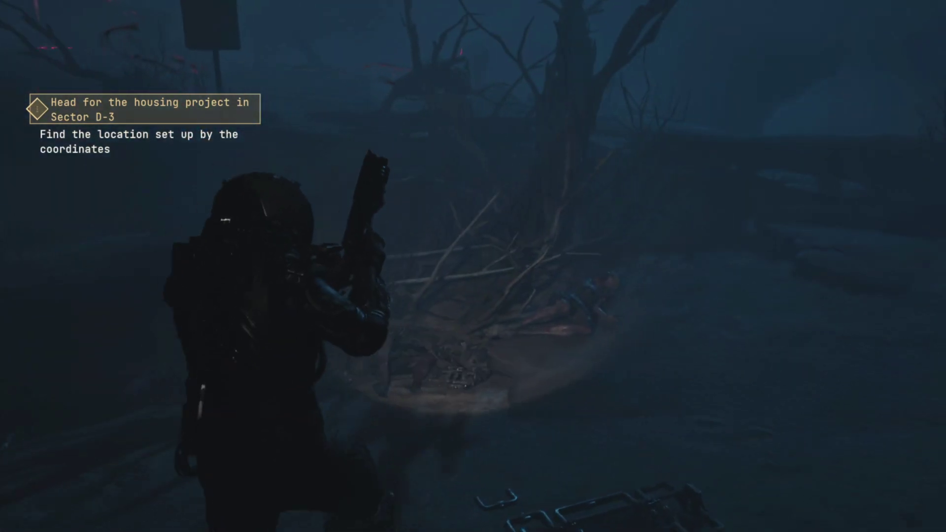
{"action": "key", "text": "w"}
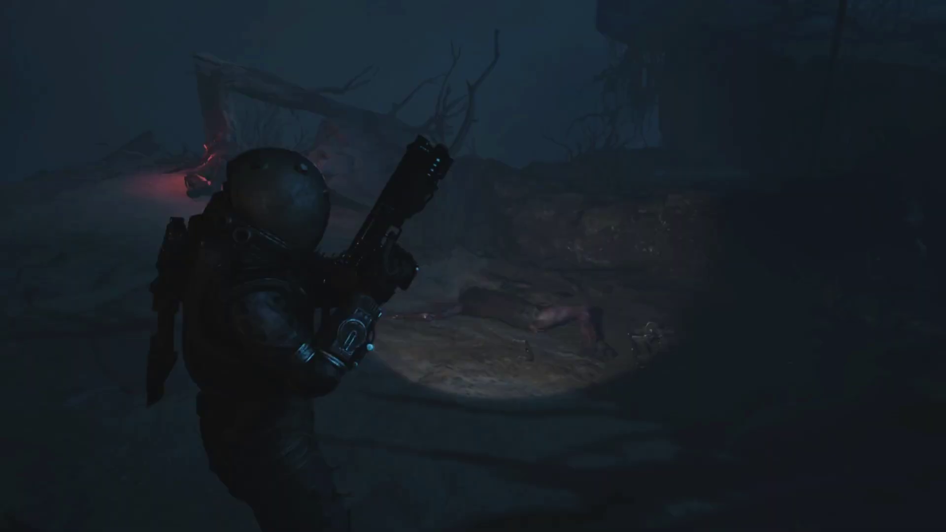
{"action": "key", "text": "w"}
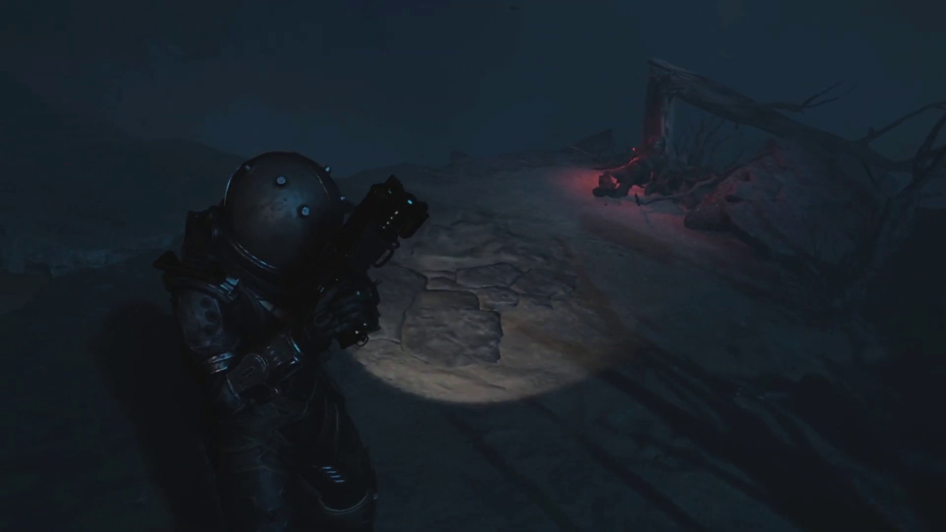
{"action": "key", "text": "w"}
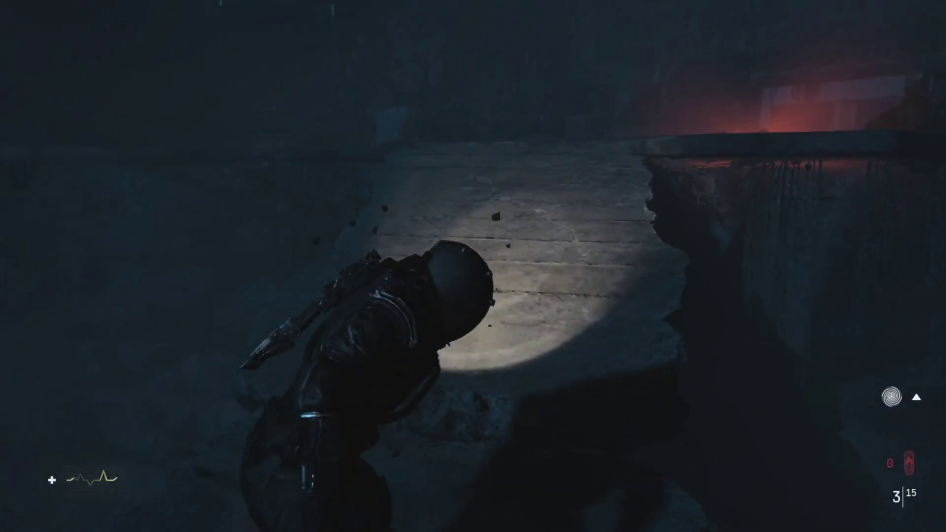
{"action": "key", "text": "w"}
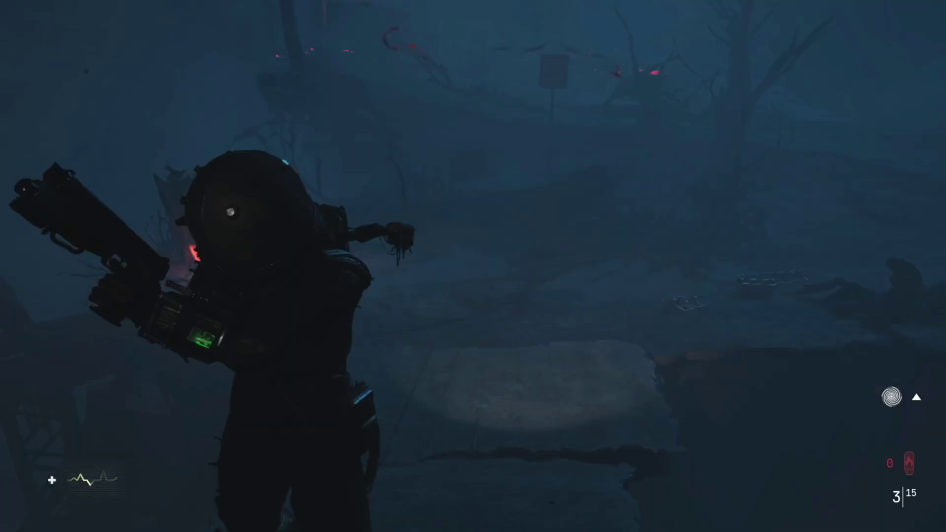
Climb onto the red-lit ledge, approach the lit crates, and pause the game.
{"action": "key", "text": "w"}
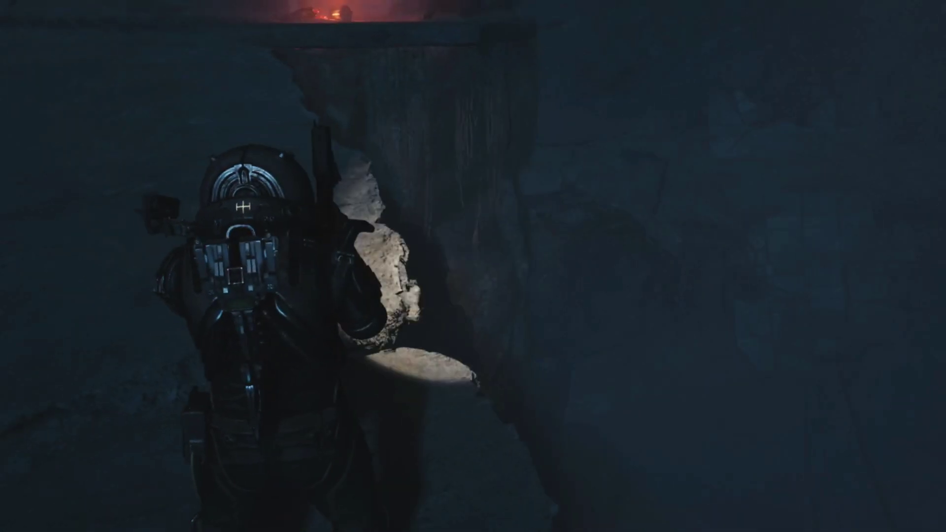
{"action": "key", "text": "w"}
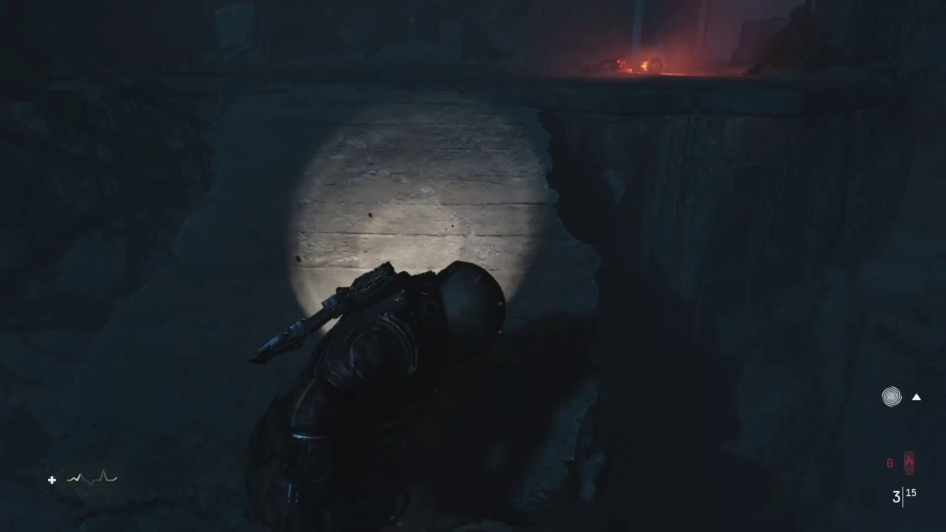
{"action": "key", "text": "a"}
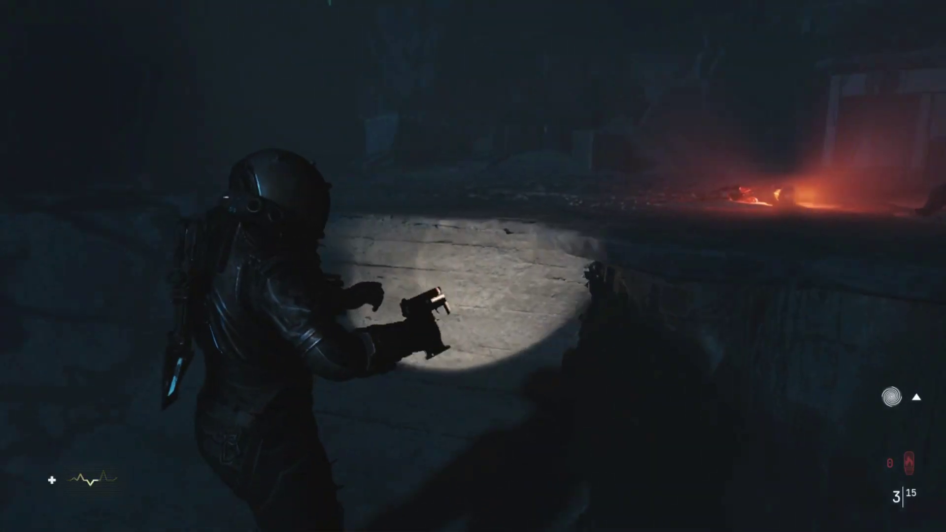
{"action": "key", "text": "w"}
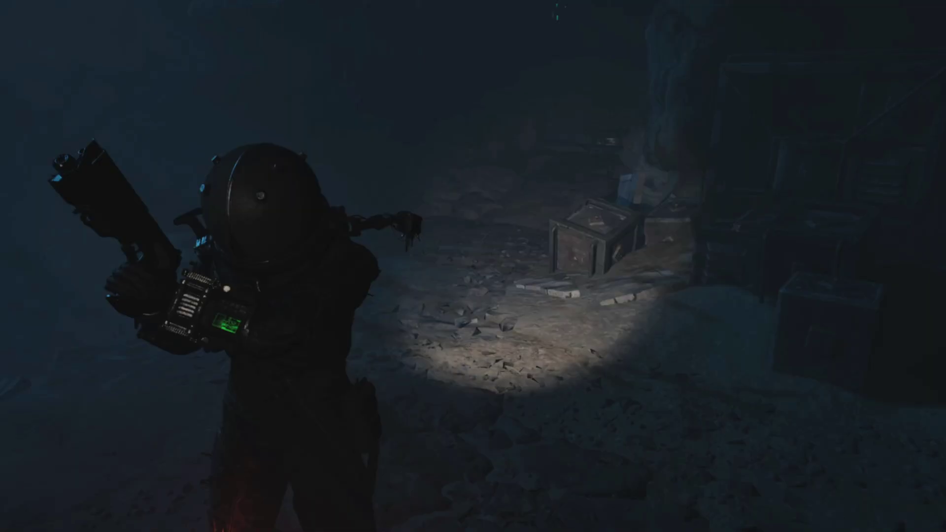
{"action": "key", "text": "w"}
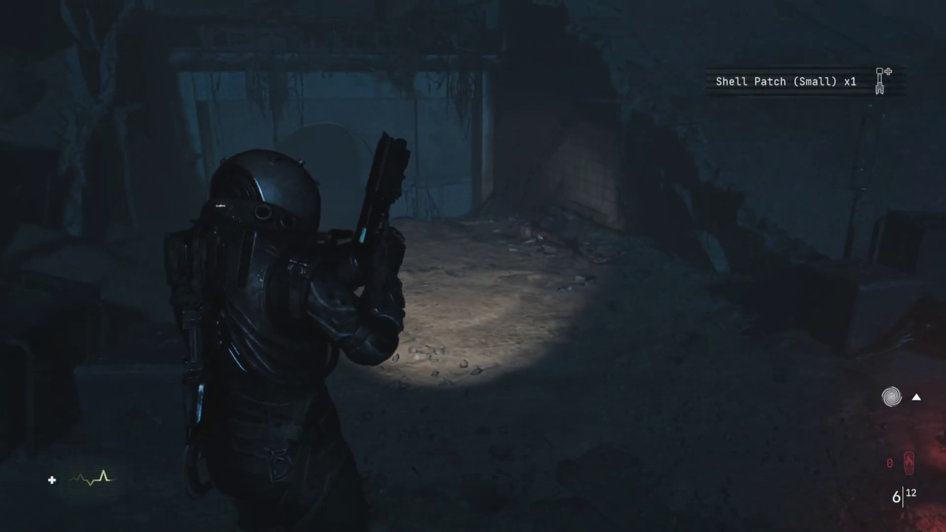
{"action": "key", "text": "w"}
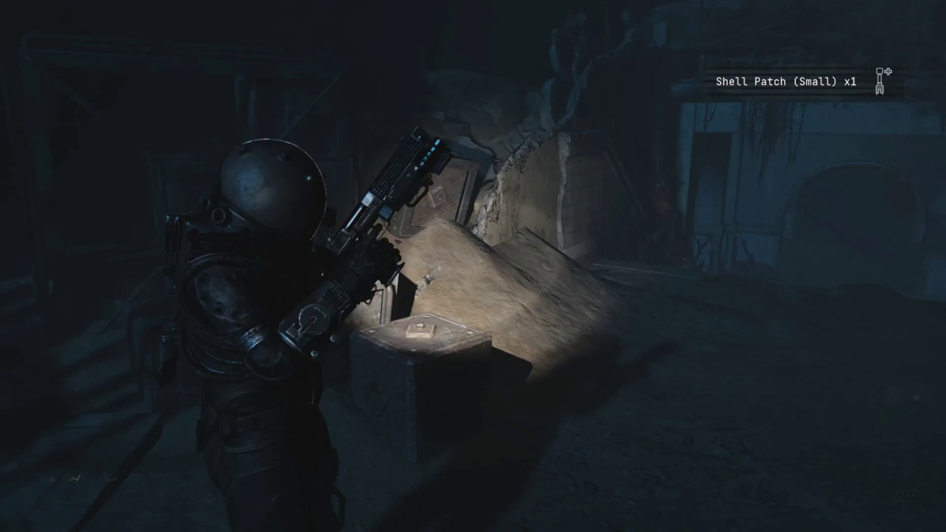
{"action": "key", "text": "w"}
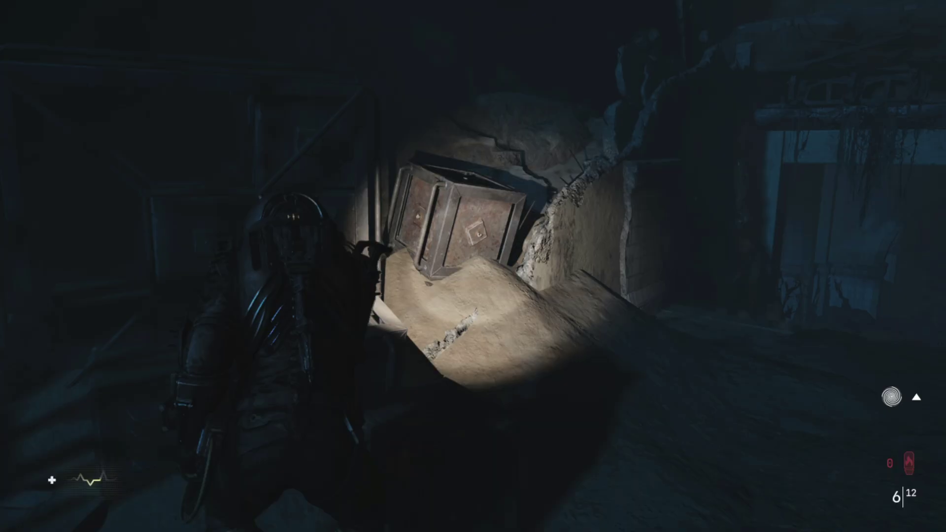
{"action": "key", "text": "Escape"}
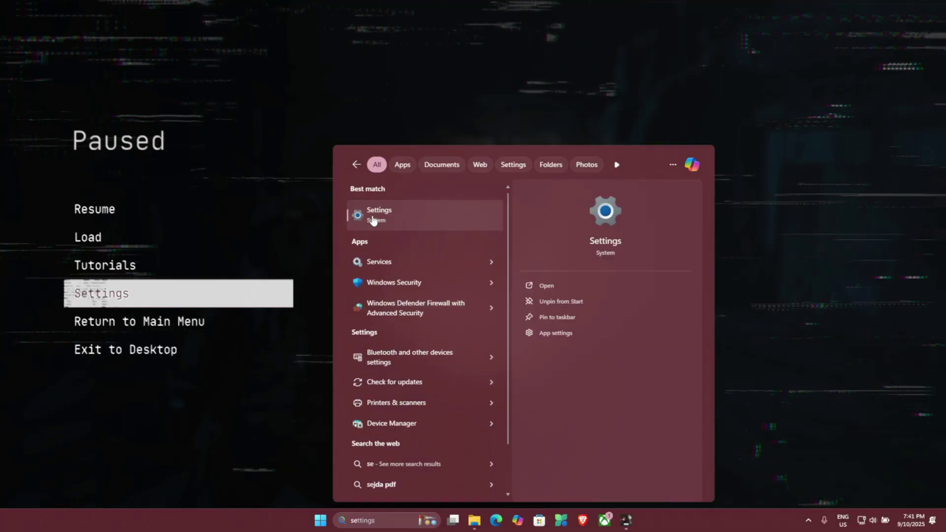
Open Windows Settings at Gaming > Game Mode, confirming Game Mode is On.
{"action": "left_click", "coordinate": [374, 216]}
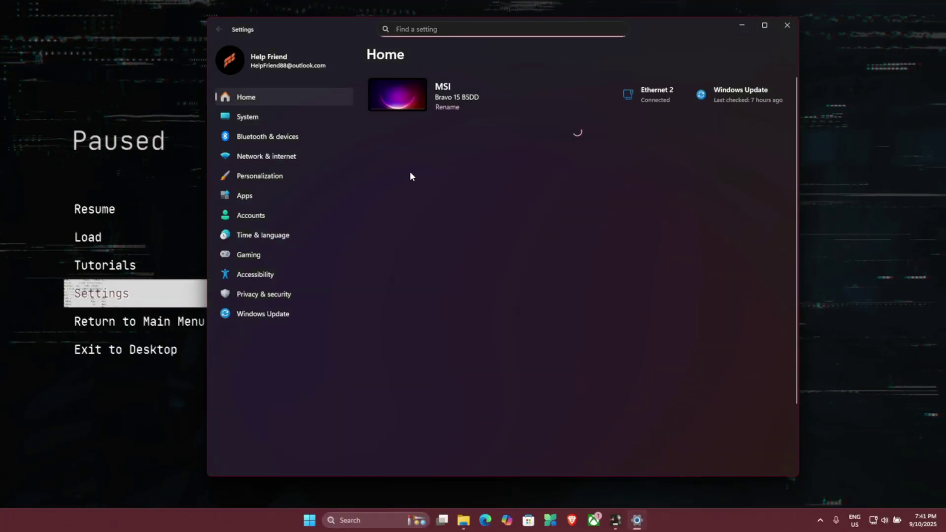
{"action": "left_click", "coordinate": [258, 256]}
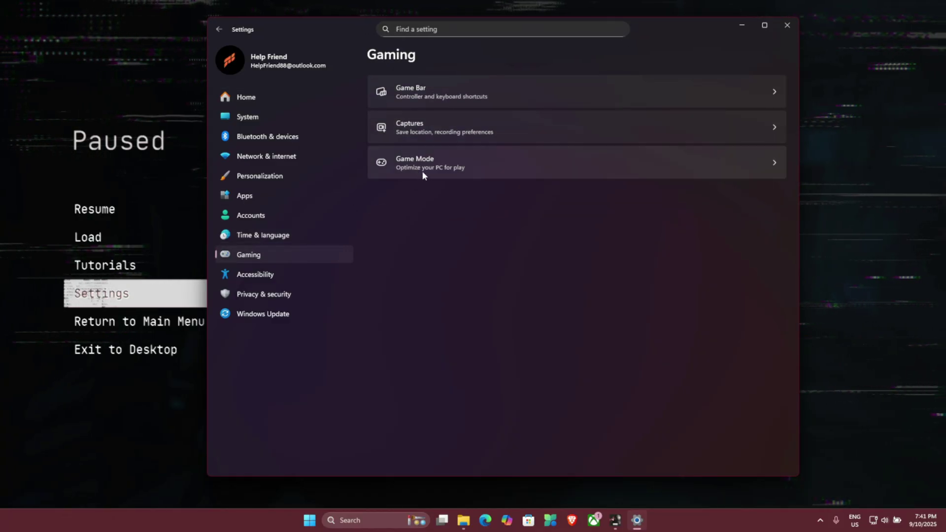
{"action": "left_click", "coordinate": [421, 166]}
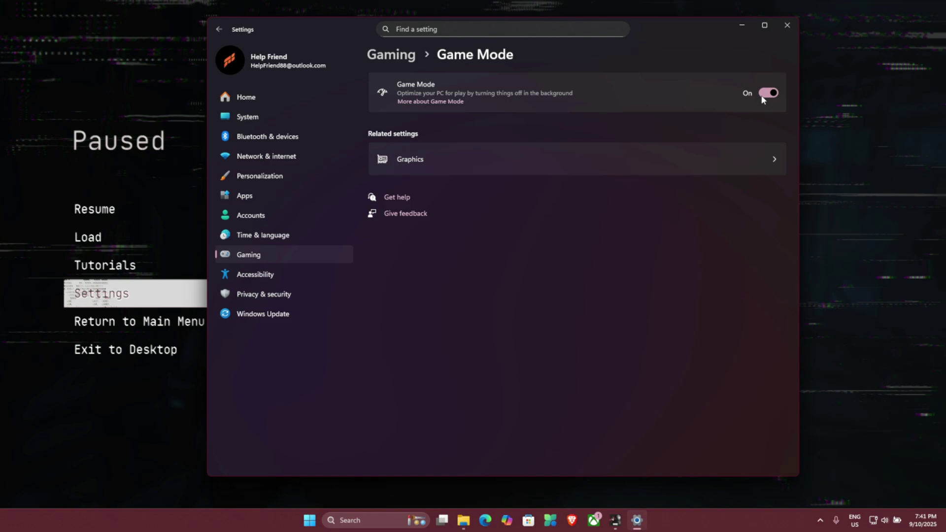
{"action": "left_click", "coordinate": [347, 520]}
Launch Task Manager by searching 'task' and inspect the Windows Input Experience process's options.
{"action": "type", "text": "task"}
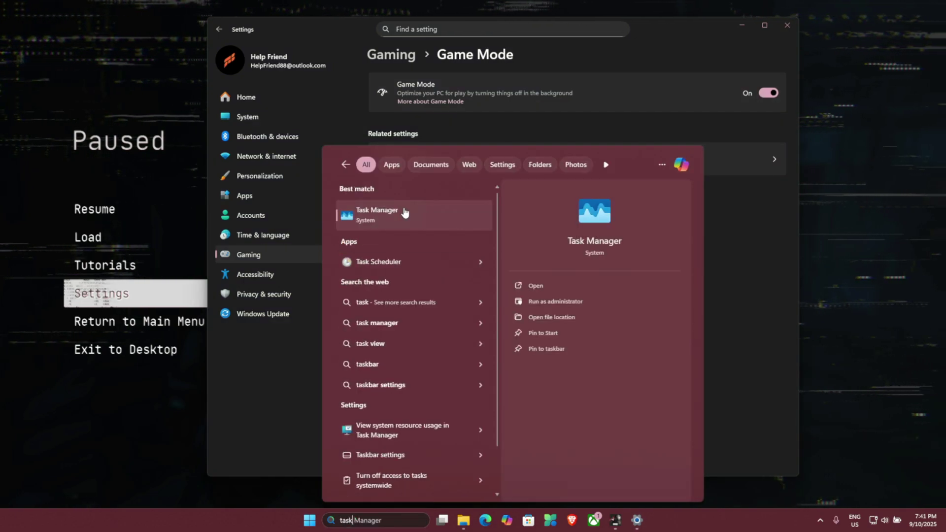
{"action": "left_click", "coordinate": [404, 212]}
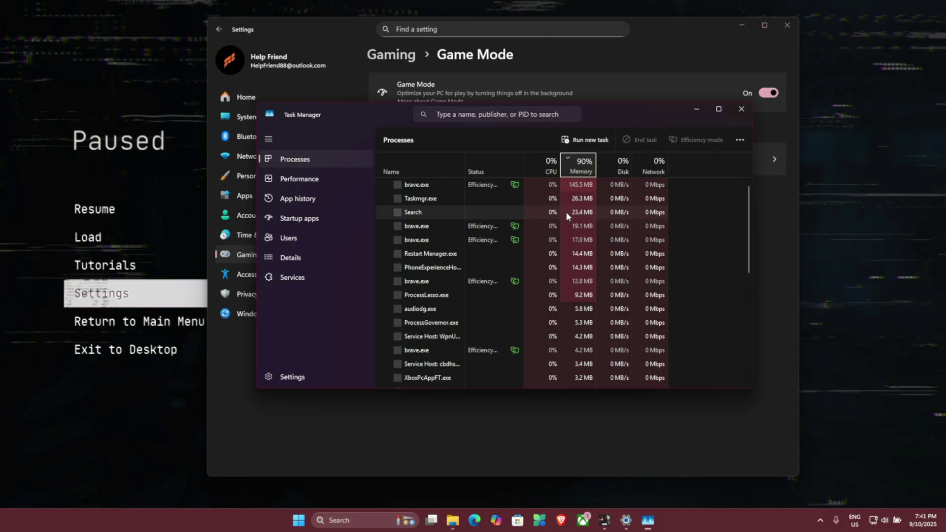
{"action": "scroll", "coordinate": [428, 296], "scroll_direction": "down", "scroll_amount": 5}
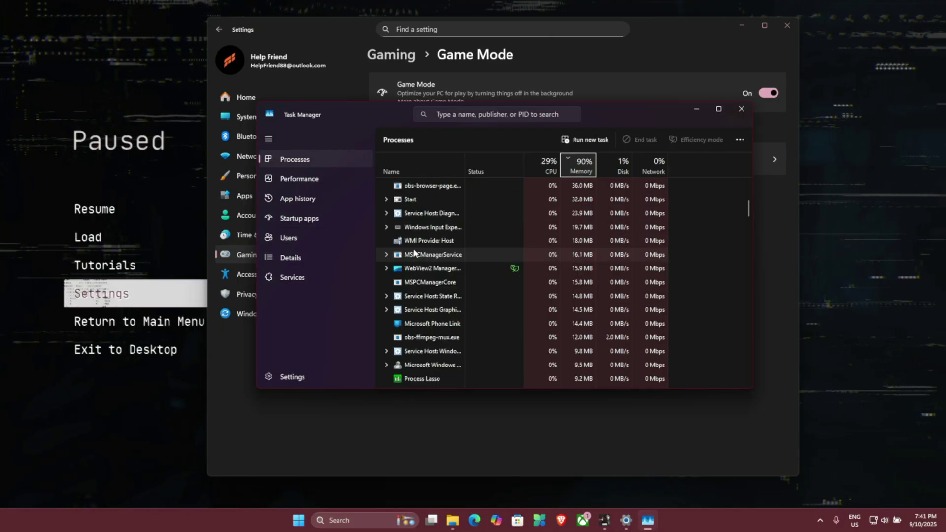
{"action": "right_click", "coordinate": [431, 228]}
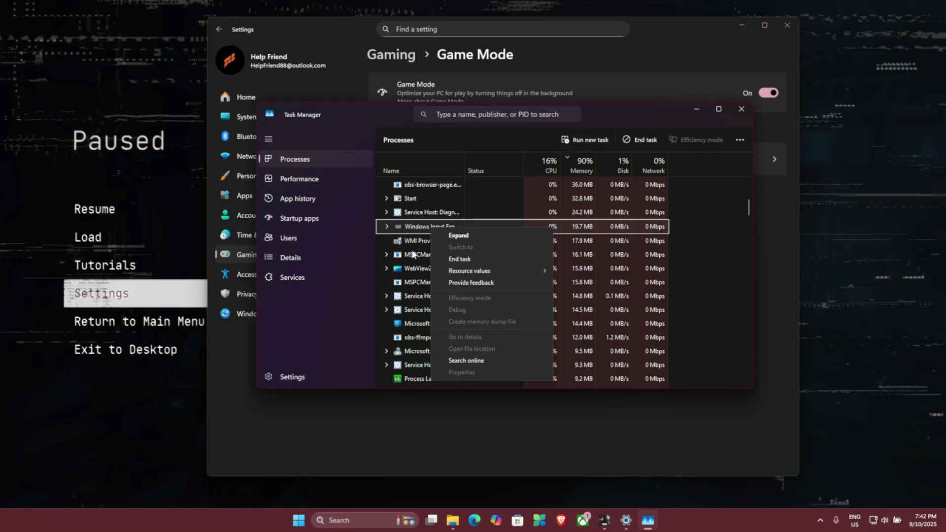
Launch Control Panel by searching 'control panel'.
{"action": "key", "text": "super"}
{"action": "type", "text": "control panel"}
{"action": "key", "text": "Return"}
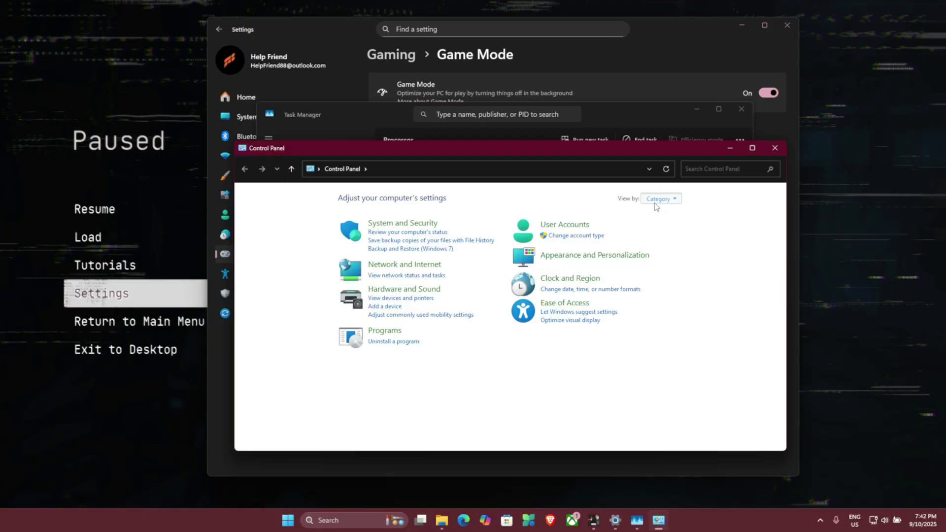
Switch Control Panel to Large icons and open the Balanced plan's settings in Power Options.
{"action": "left_click", "coordinate": [656, 199]}
{"action": "left_click", "coordinate": [660, 225]}
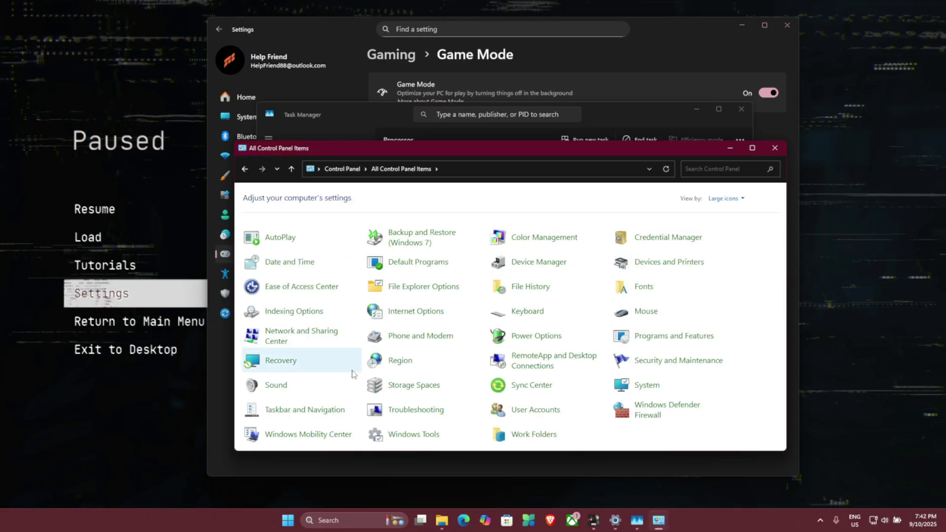
{"action": "left_click", "coordinate": [526, 339]}
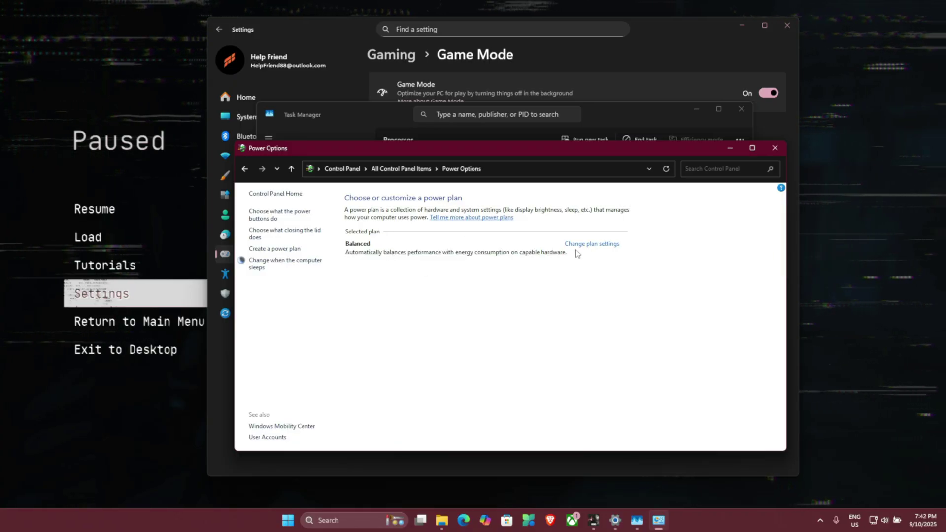
{"action": "left_click", "coordinate": [591, 244]}
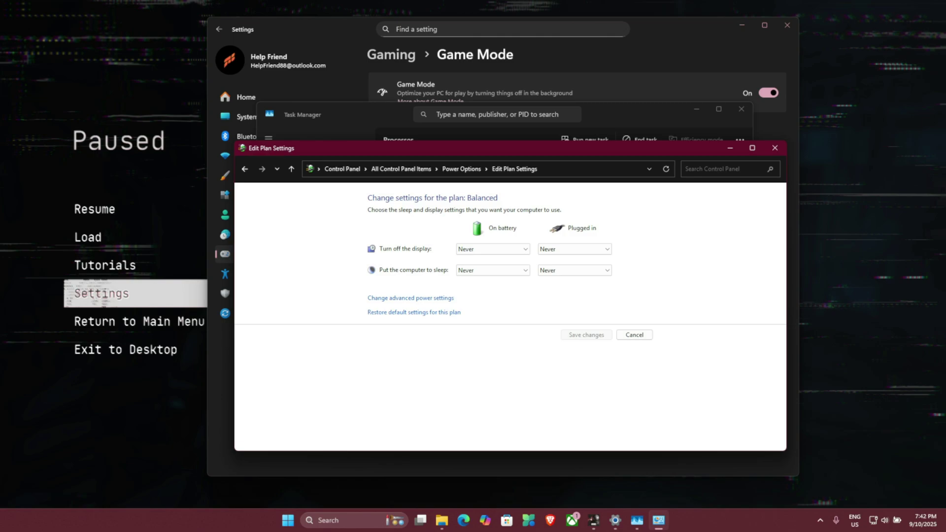
Start Command Prompt as administrator from the cmd search and run sfc /scannow.
{"action": "left_click", "coordinate": [337, 523]}
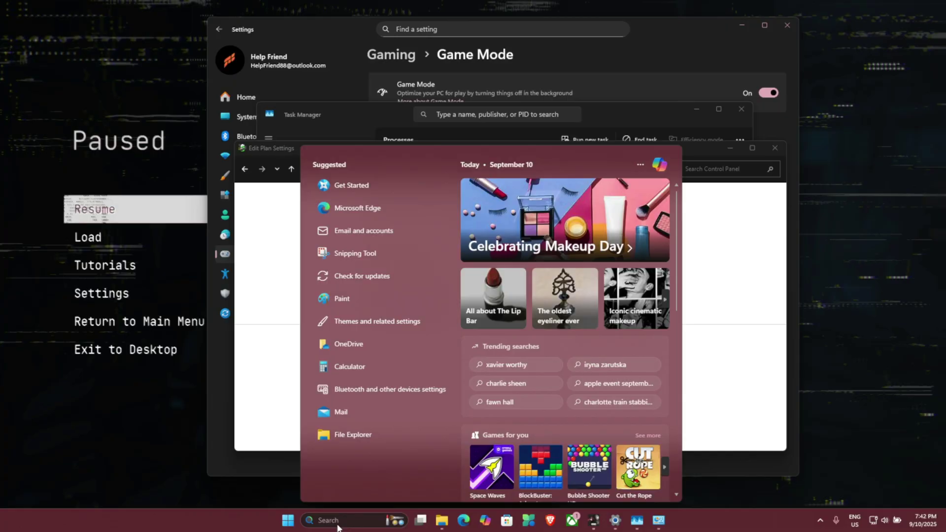
{"action": "type", "text": "cmd"}
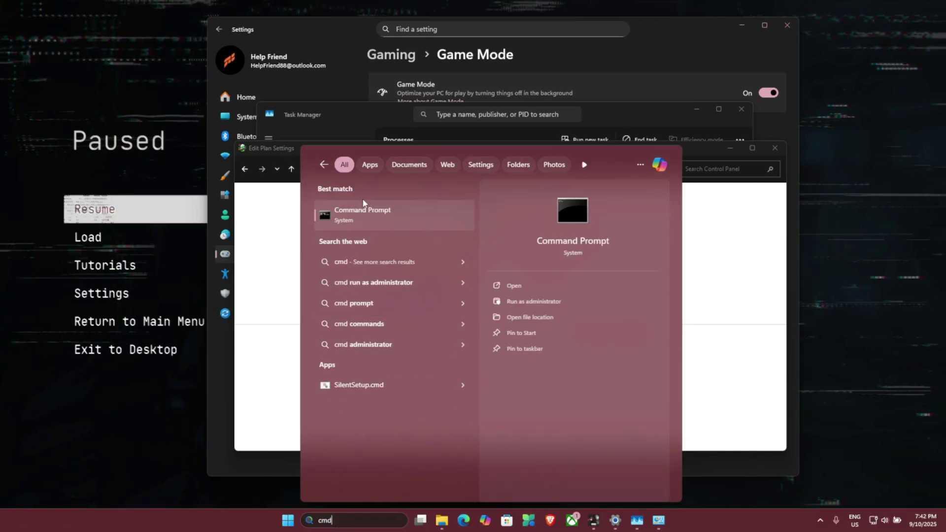
{"action": "right_click", "coordinate": [393, 217]}
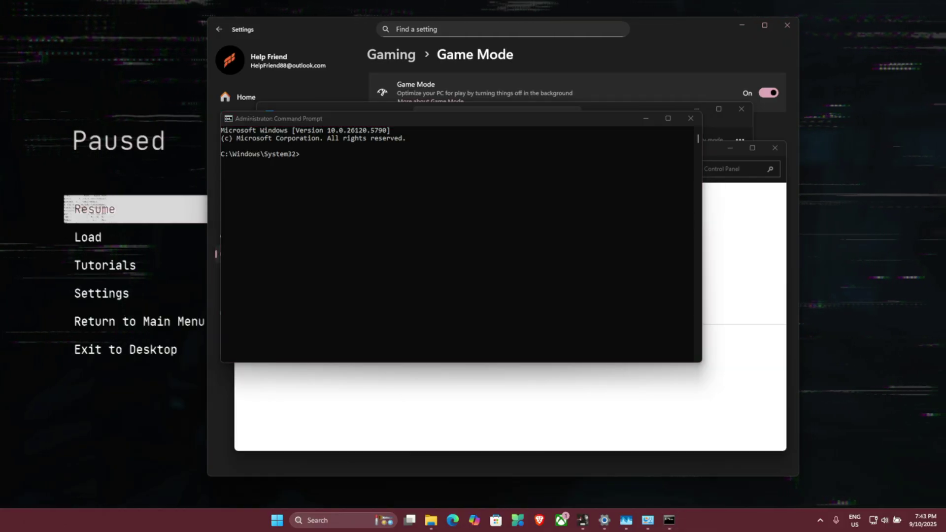
{"action": "left_click", "coordinate": [447, 253]}
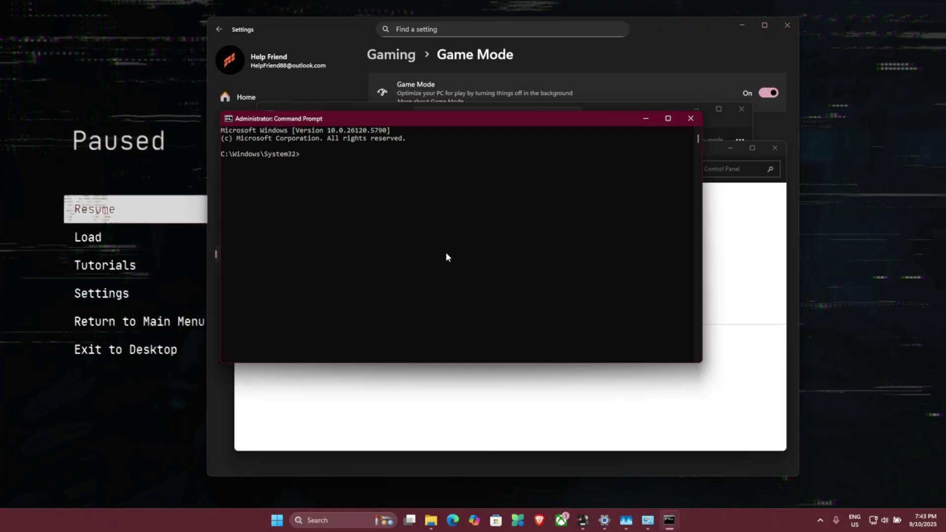
{"action": "type", "text": "sfc /scannow"}
{"action": "key", "text": "Return"}
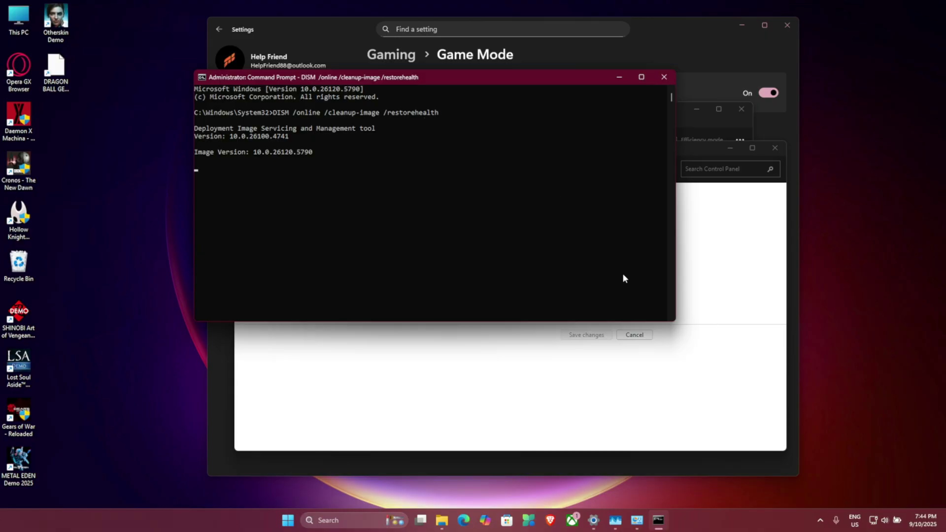
Close the Command Prompt, power plan, Task Manager and Settings windows.
{"action": "left_click", "coordinate": [664, 77]}
{"action": "left_click", "coordinate": [775, 148]}
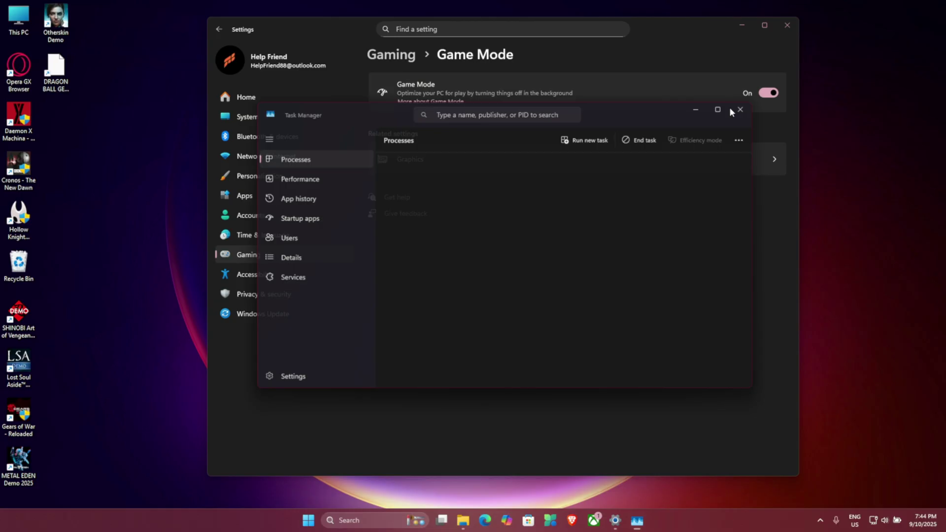
{"action": "left_click", "coordinate": [740, 110]}
{"action": "left_click", "coordinate": [787, 25]}
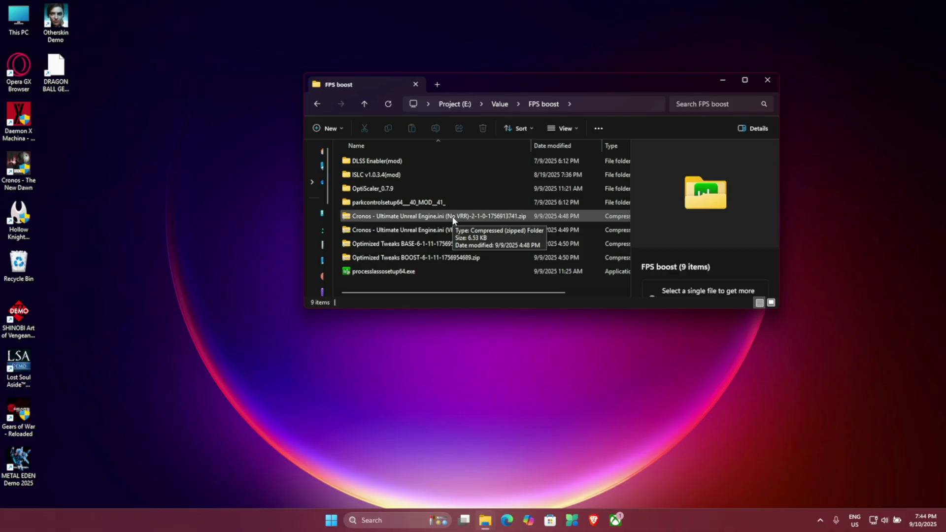
Extract the No VRR Engine.ini zip into the FPS boost folder.
{"action": "left_click", "coordinate": [416, 217]}
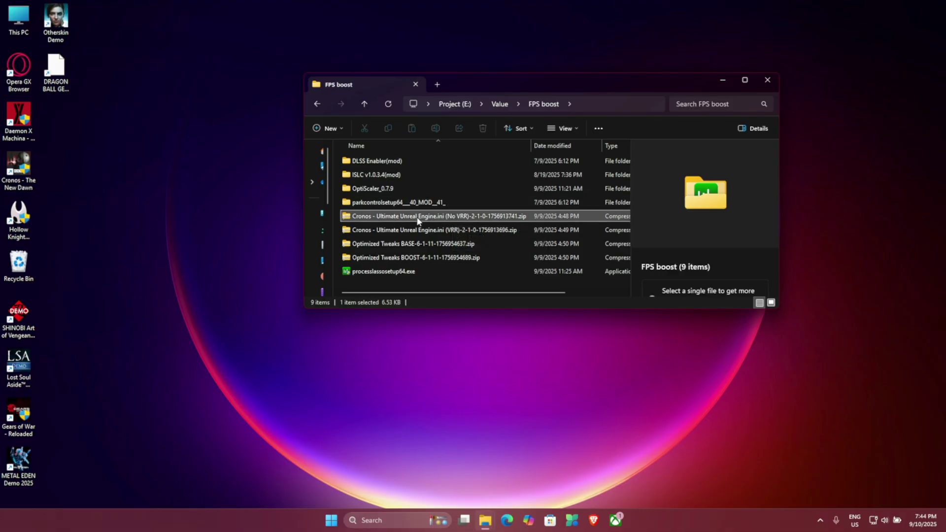
{"action": "right_click", "coordinate": [417, 218]}
{"action": "left_click", "coordinate": [466, 327]}
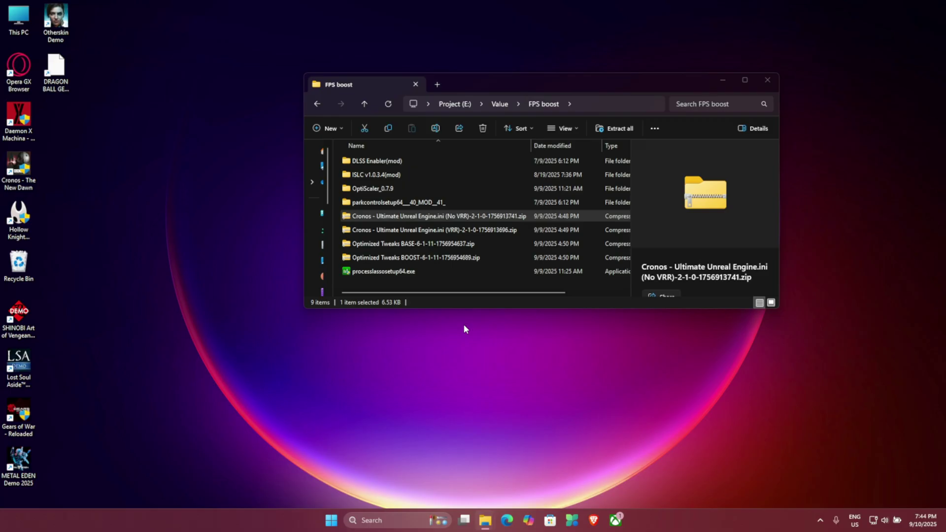
{"action": "left_click", "coordinate": [562, 354]}
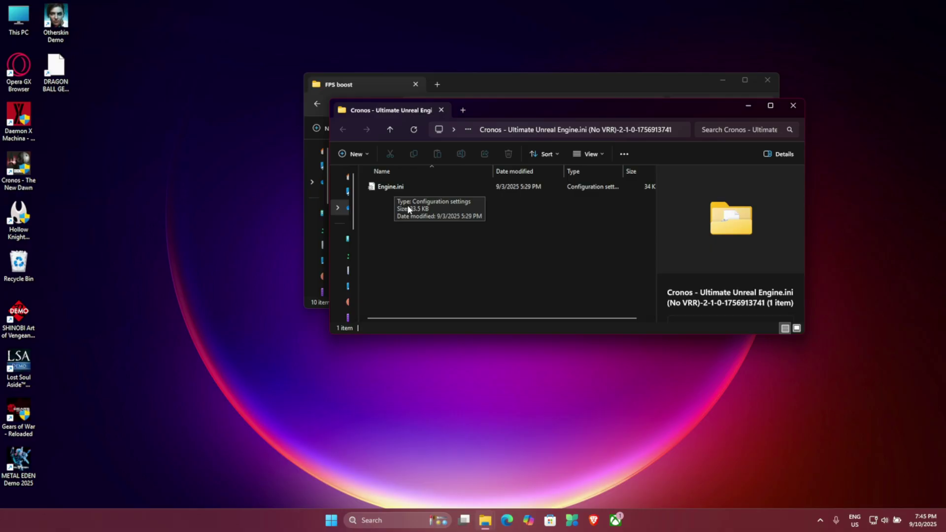
{"action": "left_click", "coordinate": [395, 190]}
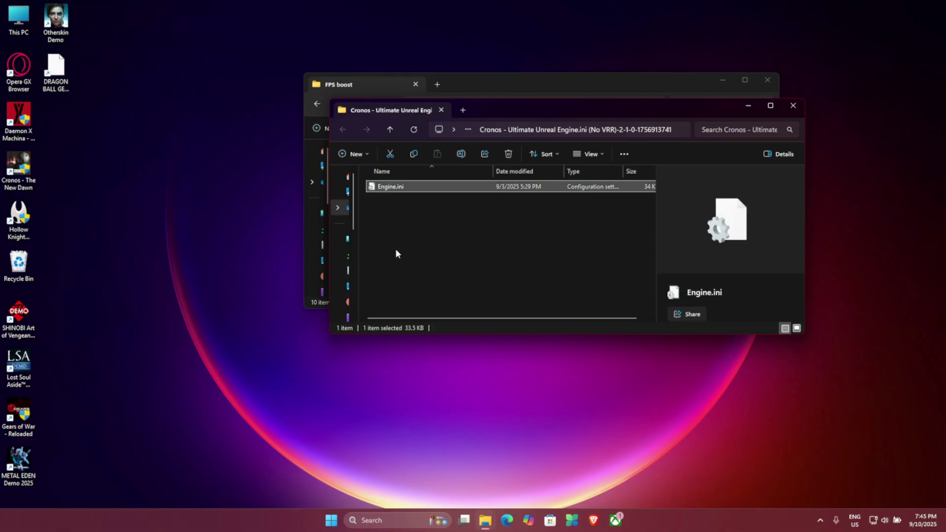
Open the Cronos install folder from the desktop shortcut's file location, then close it.
{"action": "left_click", "coordinate": [481, 89]}
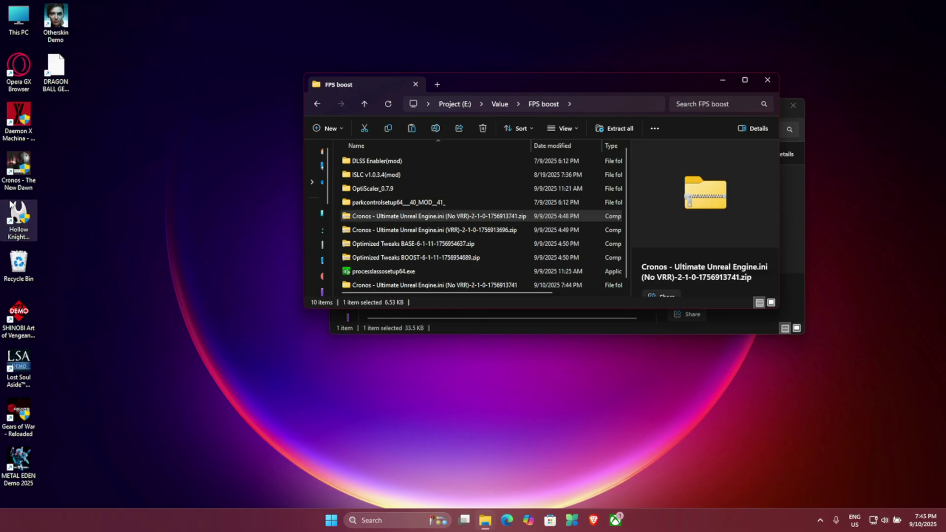
{"action": "right_click", "coordinate": [11, 178]}
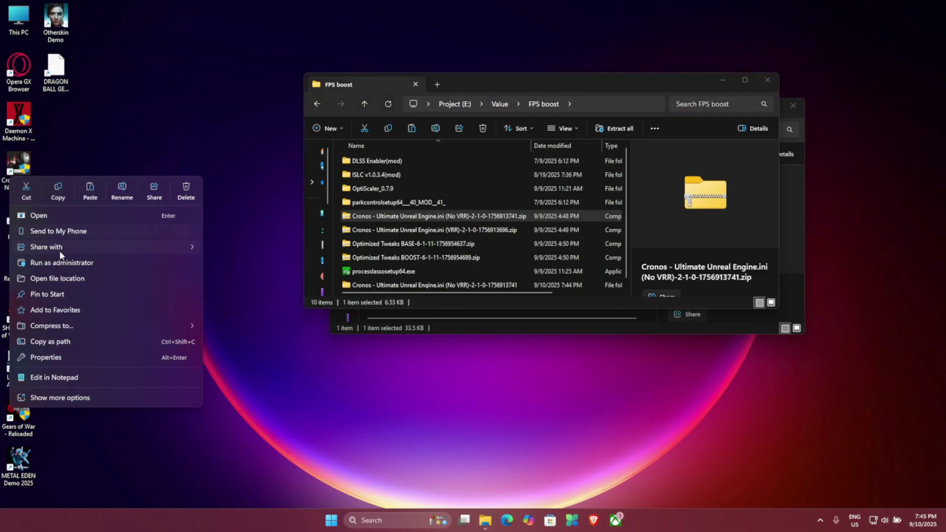
{"action": "left_click", "coordinate": [67, 279]}
{"action": "left_click", "coordinate": [403, 241]}
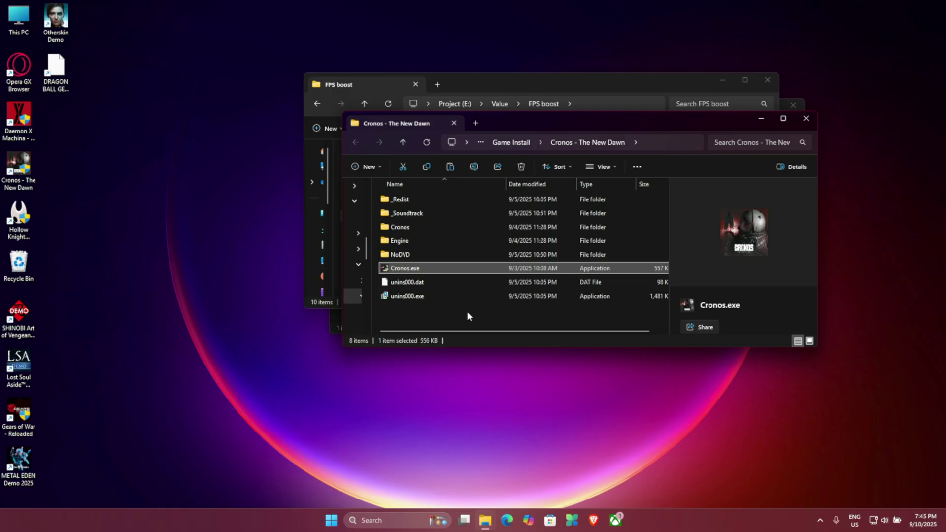
{"action": "left_click", "coordinate": [806, 118]}
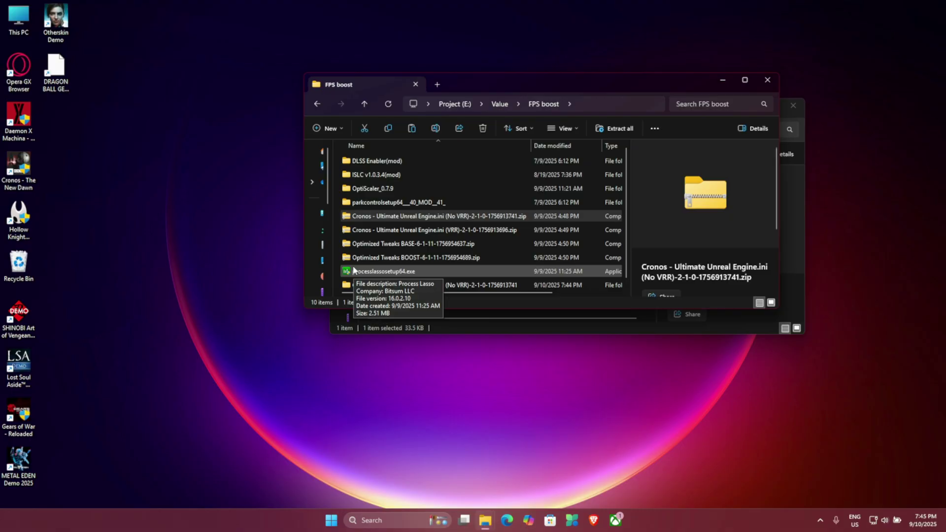
Browse to C:\Users and the current user's profile folder, revealing hidden items.
{"action": "left_click", "coordinate": [395, 325]}
{"action": "left_click", "coordinate": [390, 129]}
{"action": "scroll", "coordinate": [465, 252], "scroll_direction": "down", "scroll_amount": 2}
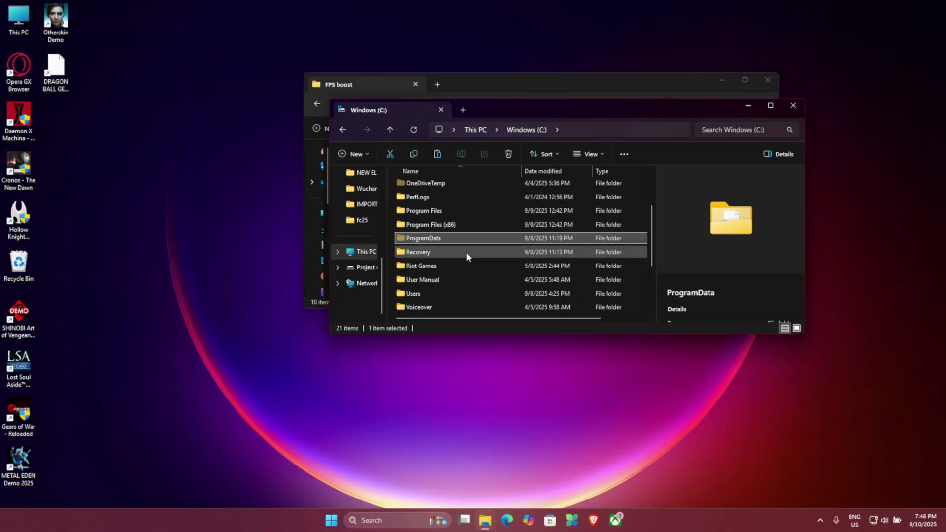
{"action": "double_click", "coordinate": [454, 293]}
{"action": "double_click", "coordinate": [433, 200]}
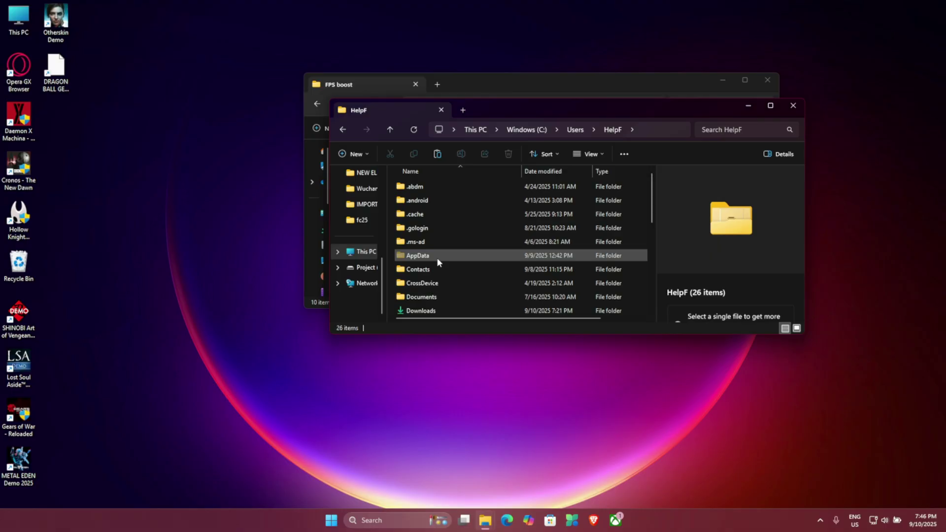
{"action": "left_click", "coordinate": [587, 156]}
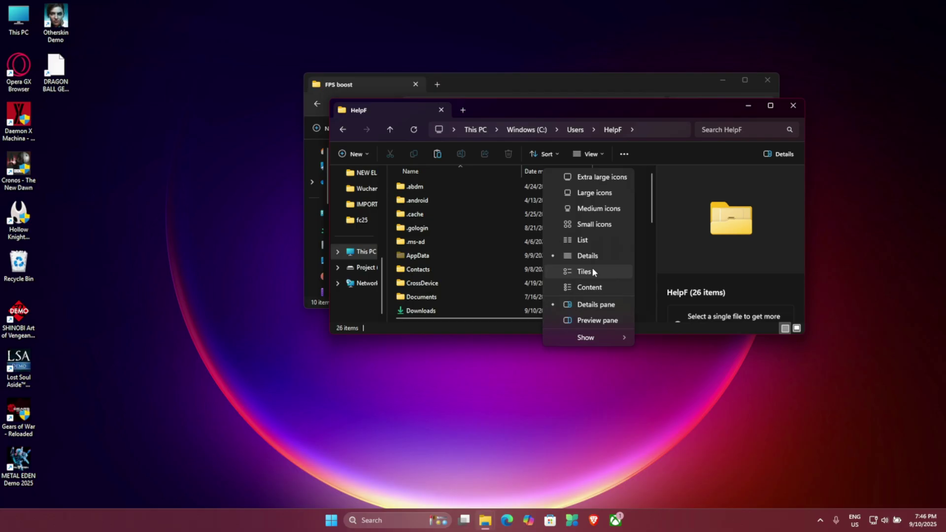
{"action": "mouse_move", "coordinate": [593, 338]}
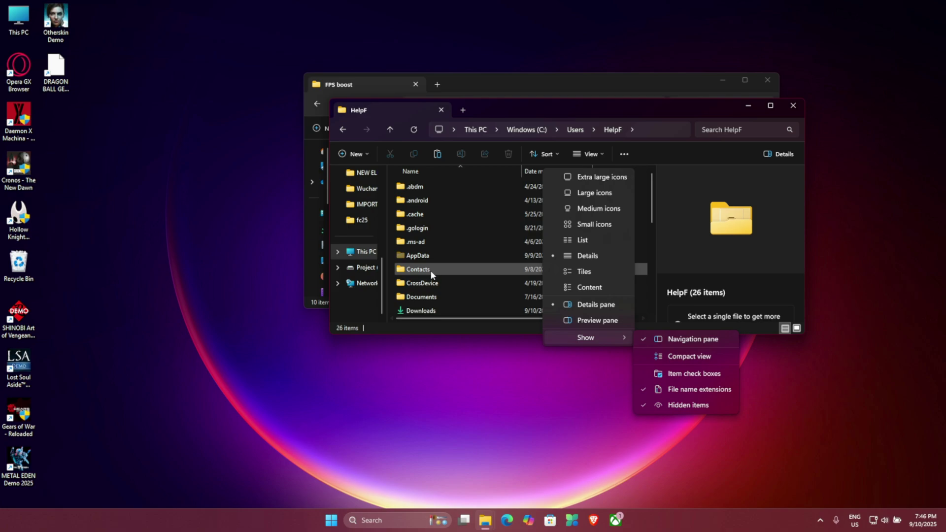
Open AppData\Local and scroll down to the Cronos folder.
{"action": "left_click", "coordinate": [427, 256]}
{"action": "double_click", "coordinate": [427, 256]}
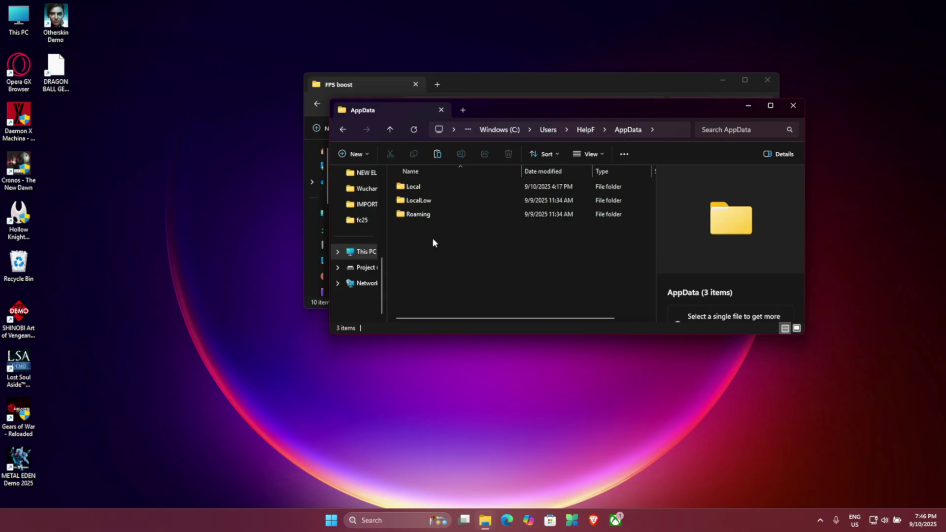
{"action": "left_click", "coordinate": [426, 188]}
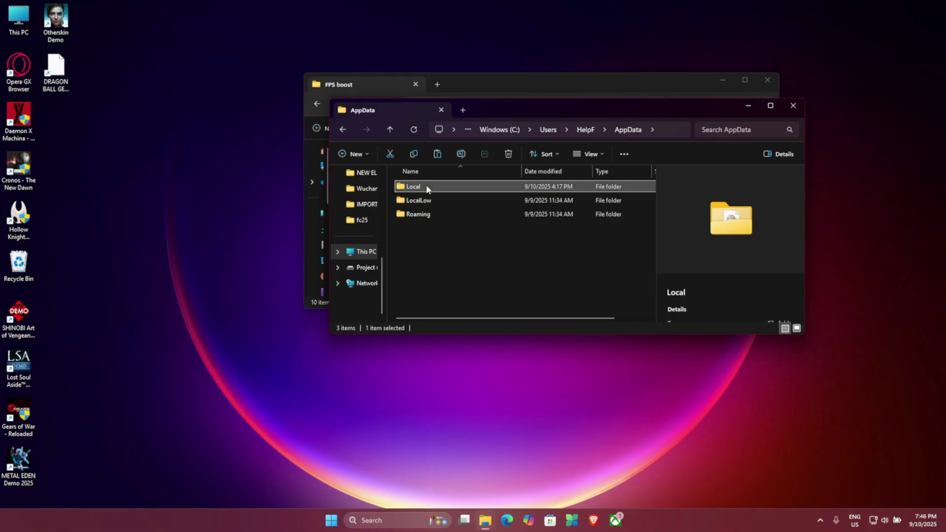
{"action": "double_click", "coordinate": [426, 187]}
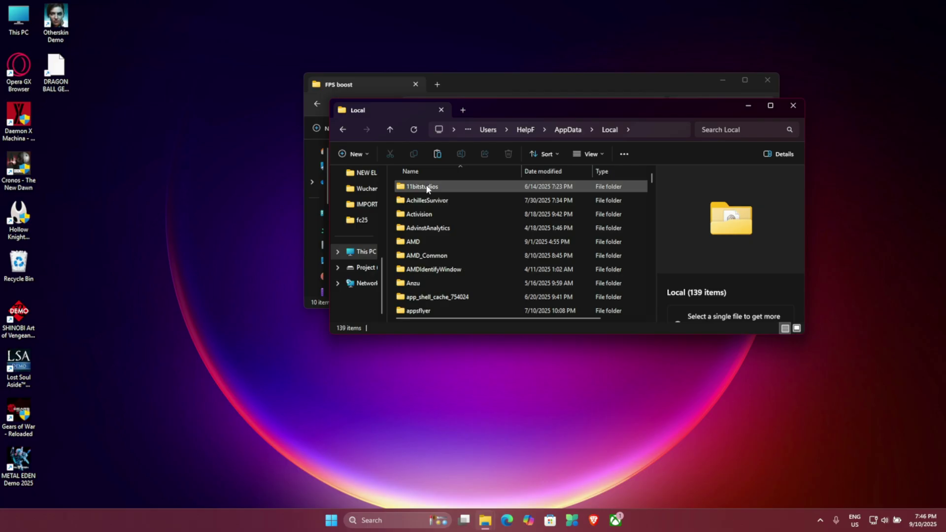
{"action": "scroll", "coordinate": [458, 256], "scroll_direction": "down", "scroll_amount": 6}
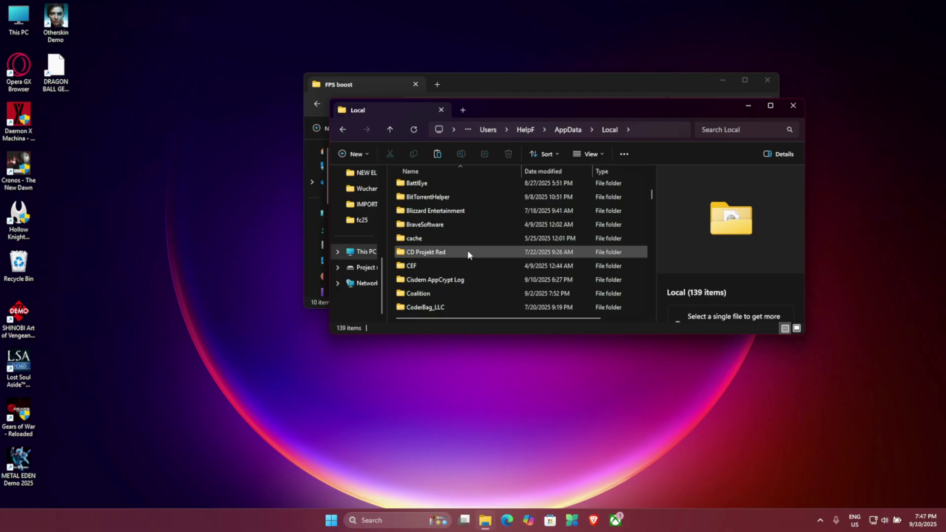
{"action": "scroll", "coordinate": [468, 291], "scroll_direction": "down", "scroll_amount": 1}
{"action": "scroll", "coordinate": [465, 295], "scroll_direction": "down", "scroll_amount": 1}
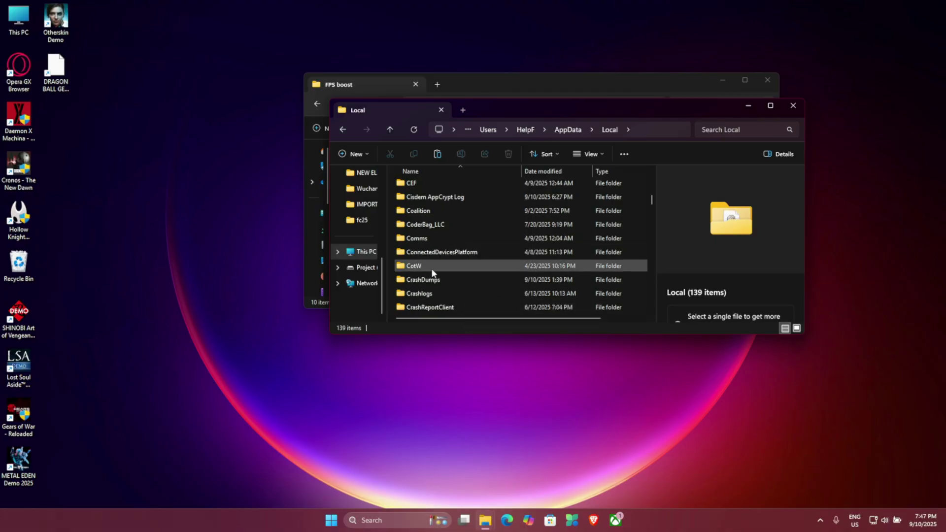
{"action": "scroll", "coordinate": [488, 270], "scroll_direction": "down", "scroll_amount": 1}
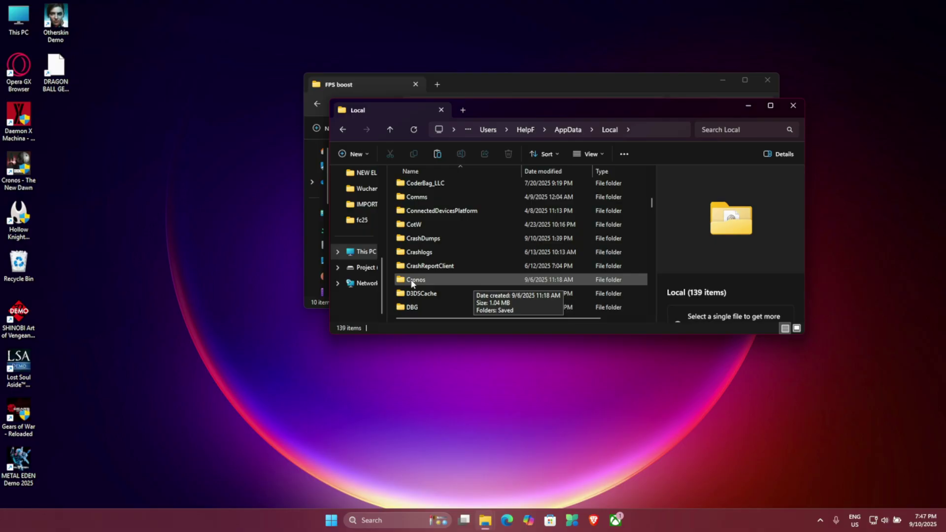
Open Cronos\Saved\Config\Windows and paste Engine.ini beside GameUserSettings.ini.
{"action": "double_click", "coordinate": [452, 281]}
{"action": "double_click", "coordinate": [426, 189]}
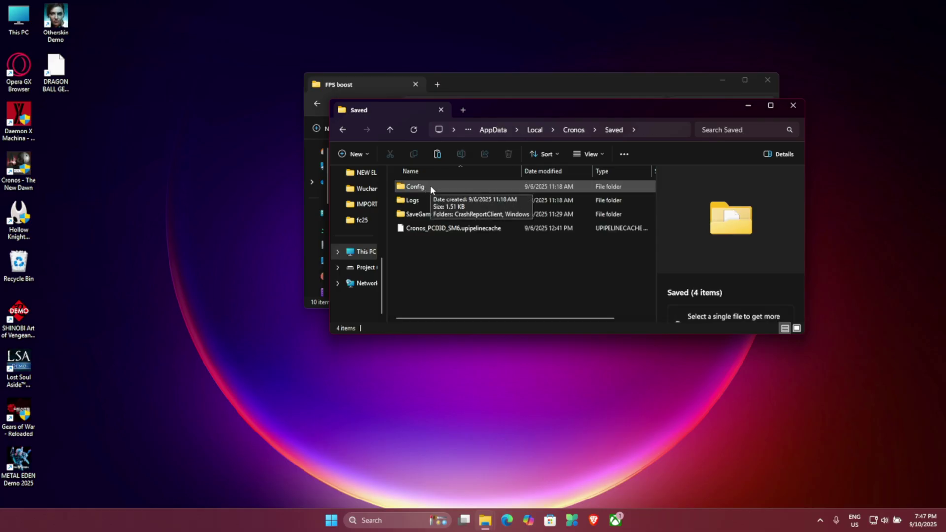
{"action": "double_click", "coordinate": [430, 187]}
{"action": "double_click", "coordinate": [426, 200]}
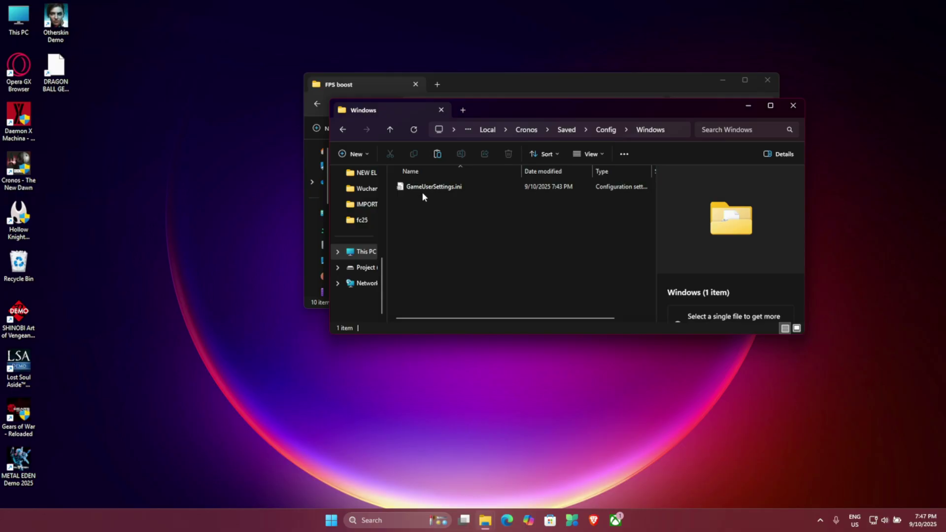
{"action": "key", "text": "ctrl+v"}
Keep Engine.ini Read-only in its Properties, then close both File Explorer windows.
{"action": "left_click", "coordinate": [420, 219]}
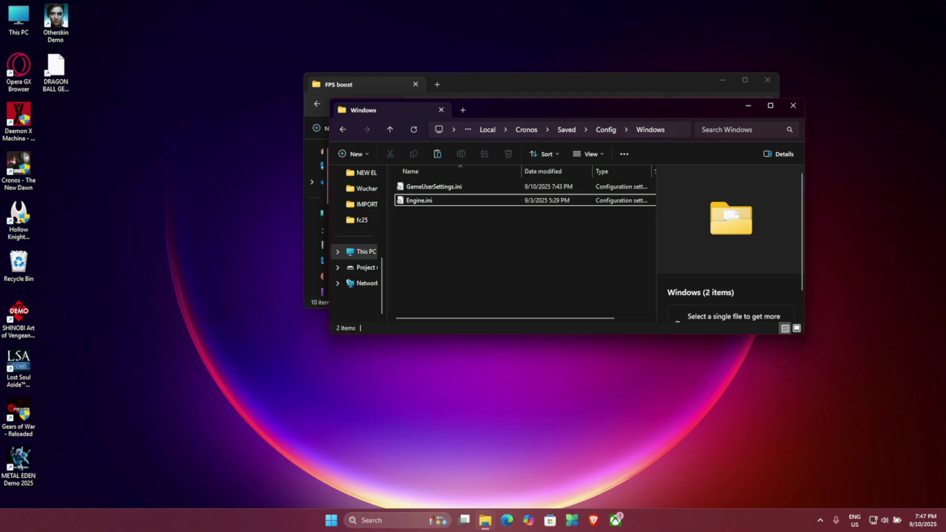
{"action": "left_click", "coordinate": [419, 200]}
{"action": "right_click", "coordinate": [416, 201]}
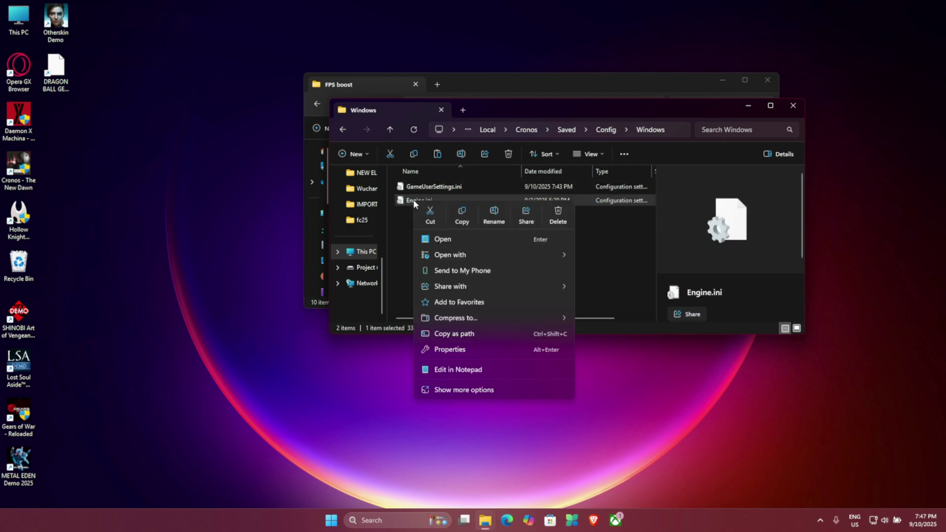
{"action": "left_click", "coordinate": [449, 349]}
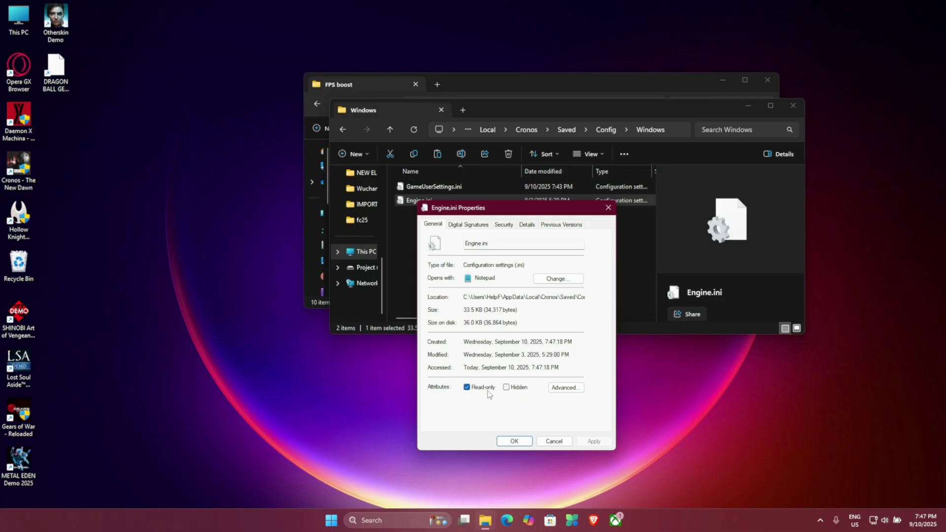
{"action": "left_click", "coordinate": [514, 441]}
{"action": "left_click", "coordinate": [794, 105]}
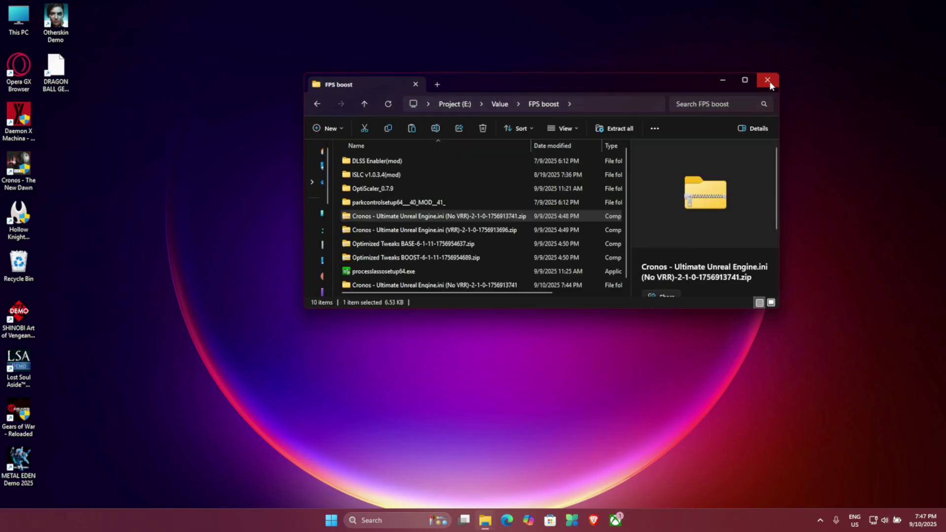
{"action": "left_click", "coordinate": [767, 80]}
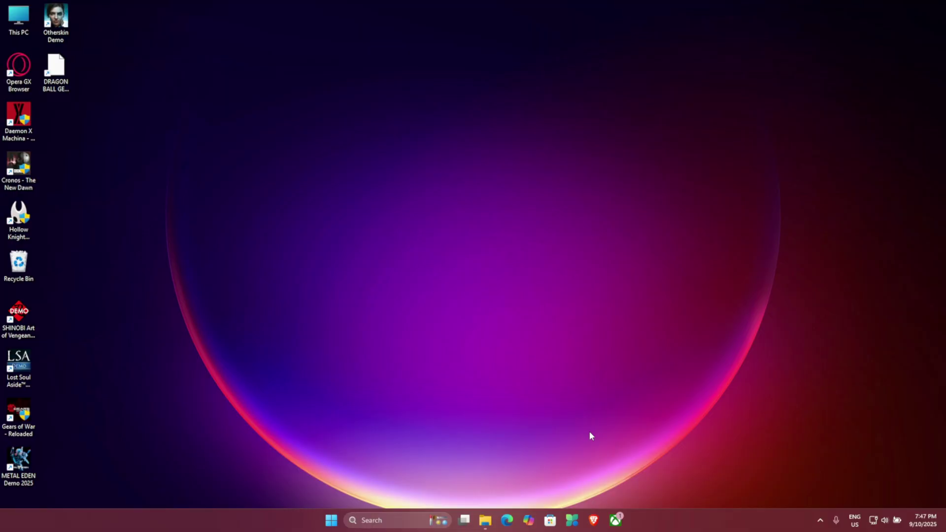
Open FPS boost > DLSS Enabler(mod) in a resized Explorer window and select DLSS Enabler.exe.
{"action": "key", "text": "alt+Tab"}
{"action": "double_click", "coordinate": [105, 112]}
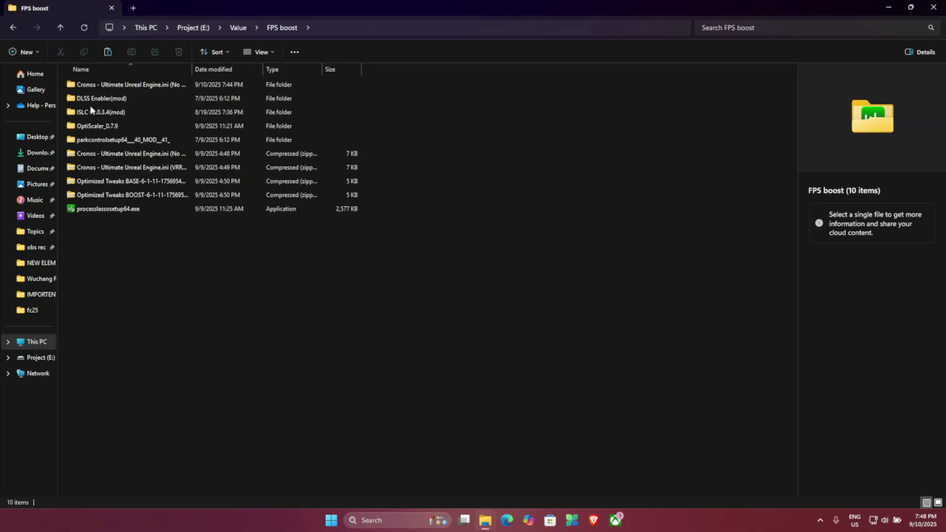
{"action": "double_click", "coordinate": [267, 6]}
{"action": "left_click_drag", "start_coordinate": [554, 98], "coordinate": [474, 127]}
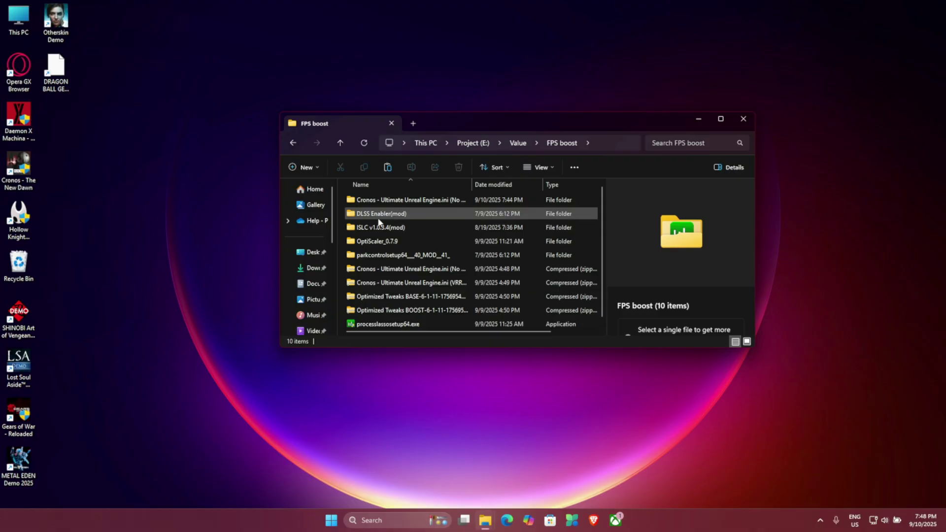
{"action": "double_click", "coordinate": [372, 214]}
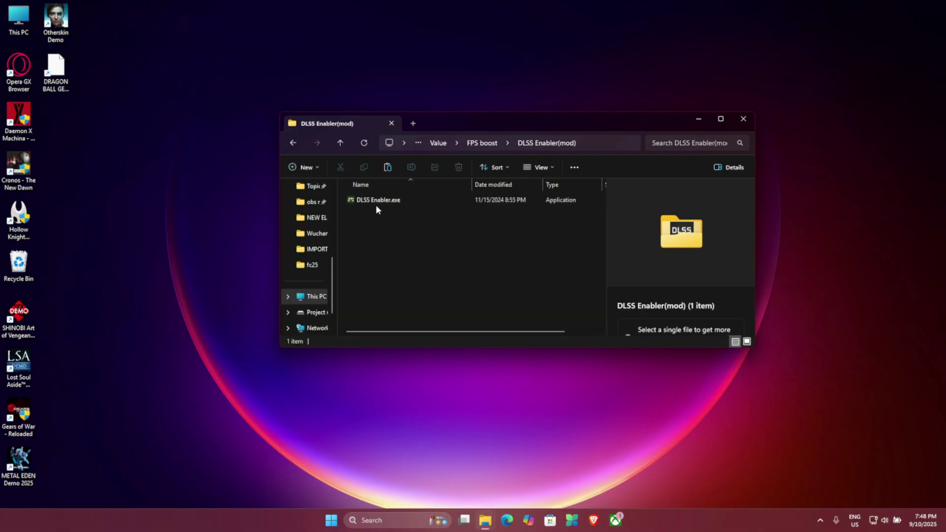
{"action": "left_click_drag", "start_coordinate": [335, 226], "coordinate": [309, 226]}
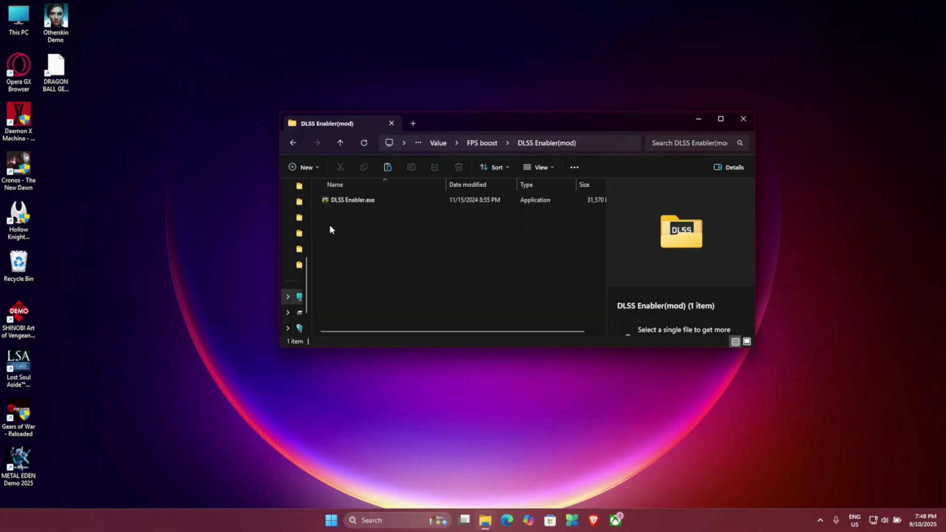
{"action": "left_click", "coordinate": [357, 205]}
{"action": "left_click", "coordinate": [385, 231]}
Launch DLSS Enabler setup, accept the licence and advance to the destination folder page.
{"action": "double_click", "coordinate": [369, 202]}
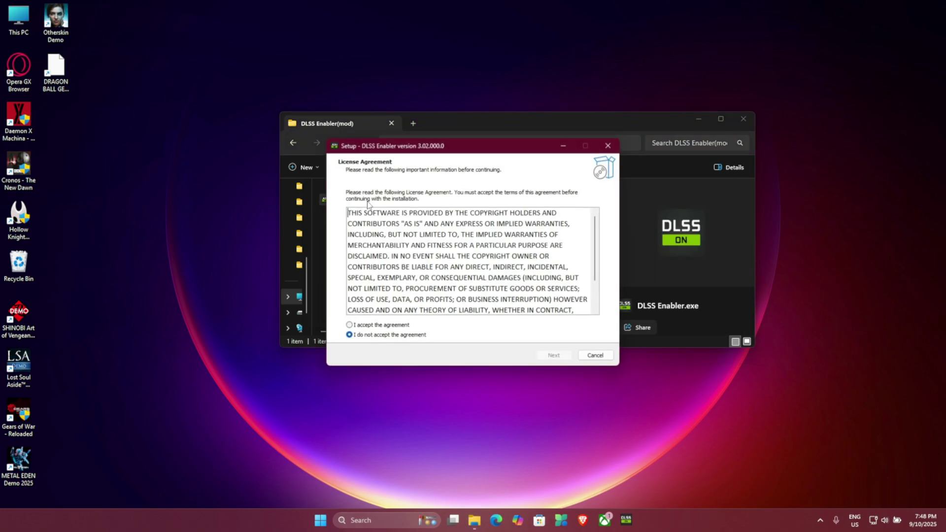
{"action": "left_click", "coordinate": [358, 325]}
{"action": "left_click", "coordinate": [567, 356]}
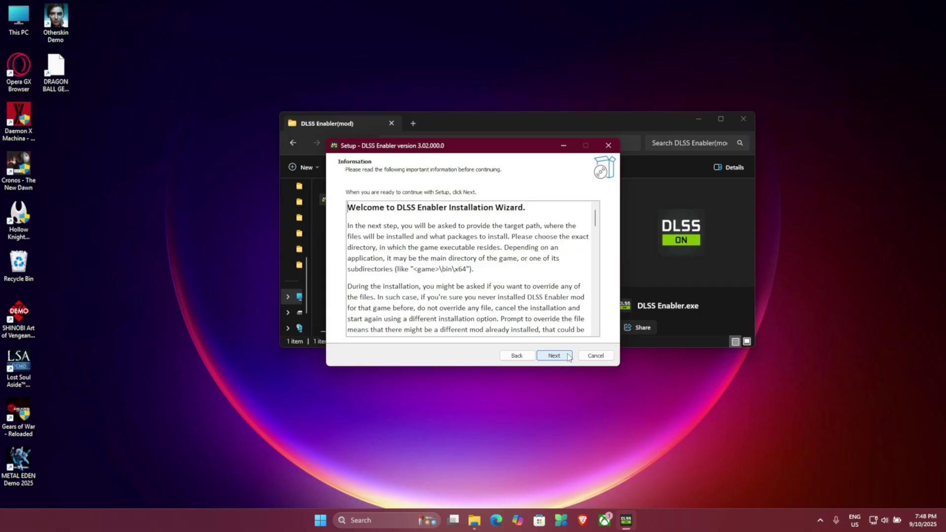
{"action": "scroll", "coordinate": [567, 356], "scroll_direction": "down", "scroll_amount": 3}
{"action": "left_click", "coordinate": [555, 355]}
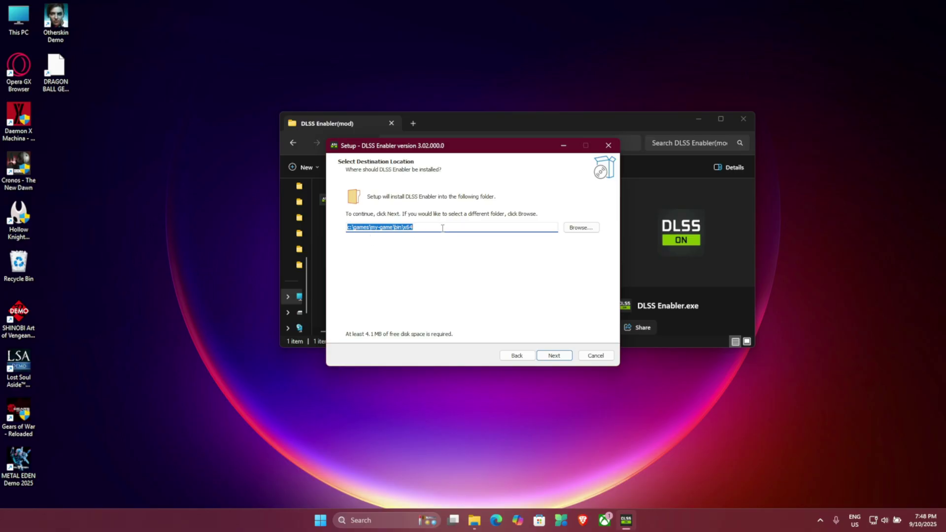
From the Cronos shortcut's file location, open Engine\Binaries\Win64 and select its address-bar path.
{"action": "right_click", "coordinate": [29, 173]}
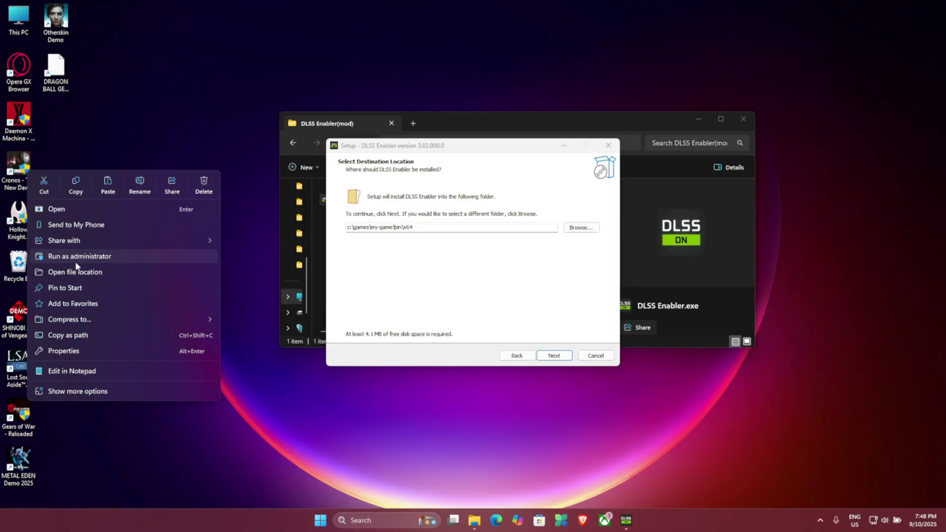
{"action": "left_click", "coordinate": [77, 273]}
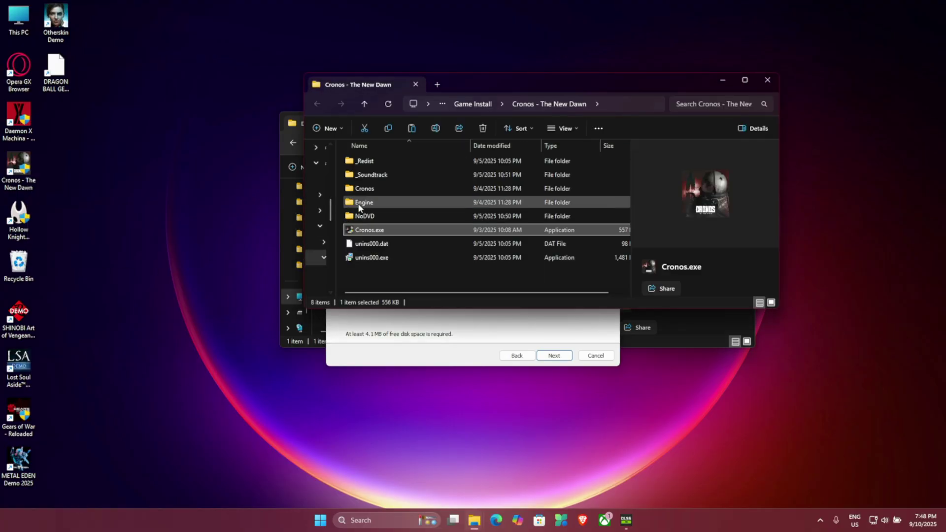
{"action": "double_click", "coordinate": [384, 203]}
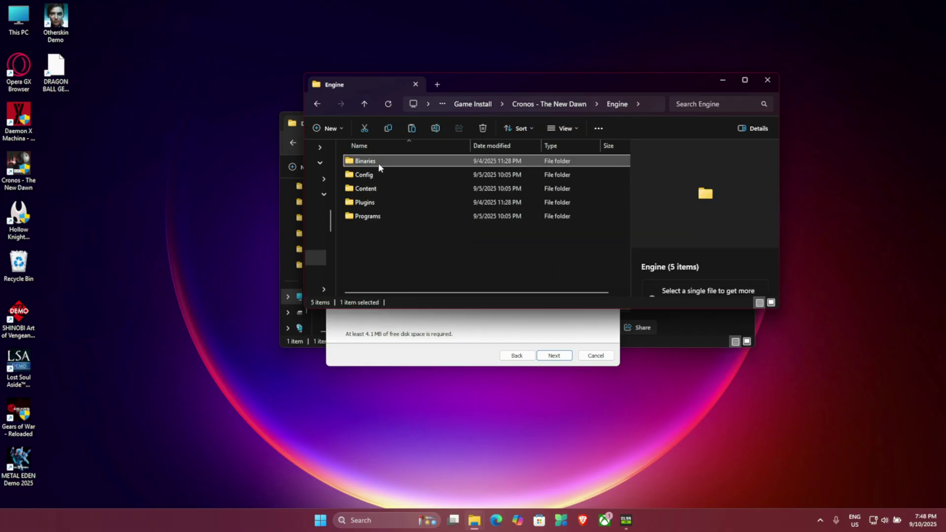
{"action": "double_click", "coordinate": [378, 164]}
{"action": "double_click", "coordinate": [365, 174]}
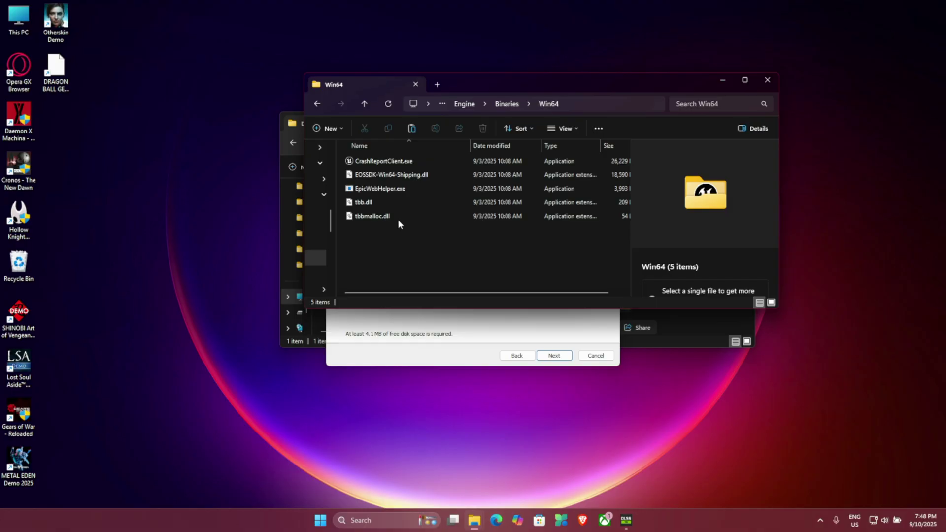
{"action": "left_click", "coordinate": [630, 104]}
{"action": "key", "text": "ctrl+c"}
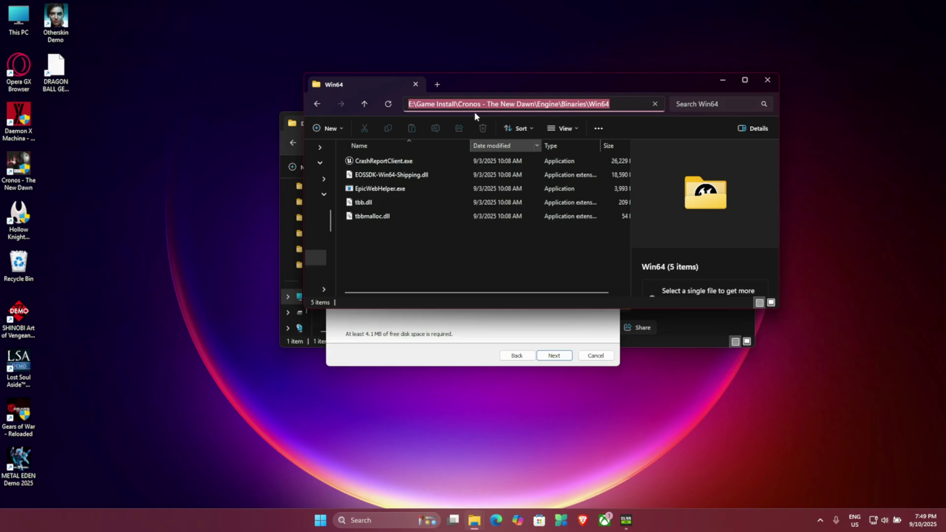
Replace the setup's destination path with the pasted Cronos Engine\Binaries\Win64 path.
{"action": "left_click", "coordinate": [723, 82]}
{"action": "left_click", "coordinate": [415, 226]}
{"action": "double_click", "coordinate": [415, 226]}
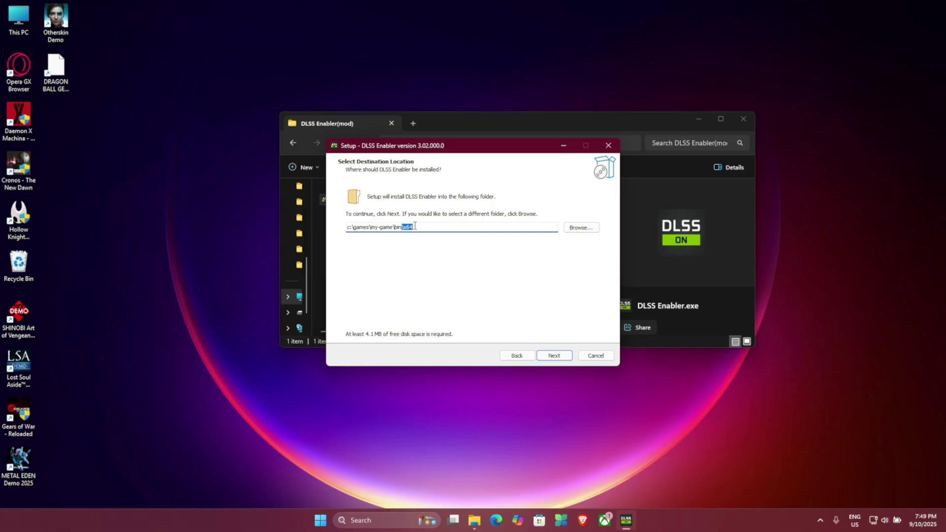
{"action": "key", "text": "ctrl+a"}
{"action": "key", "text": "ctrl+v"}
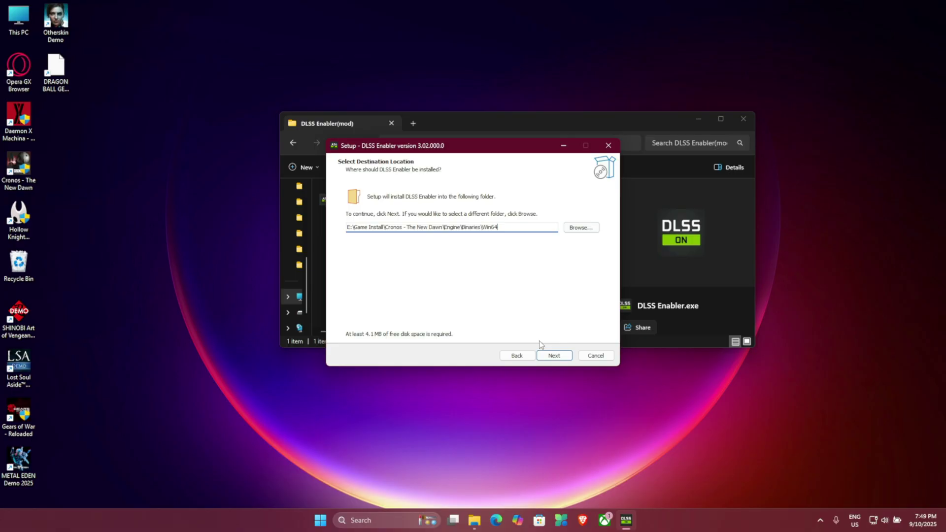
Enable AMD/Intel GPU support, DXVK spoofing, driver signature .reg files and debug config, then install.
{"action": "left_click", "coordinate": [553, 356]}
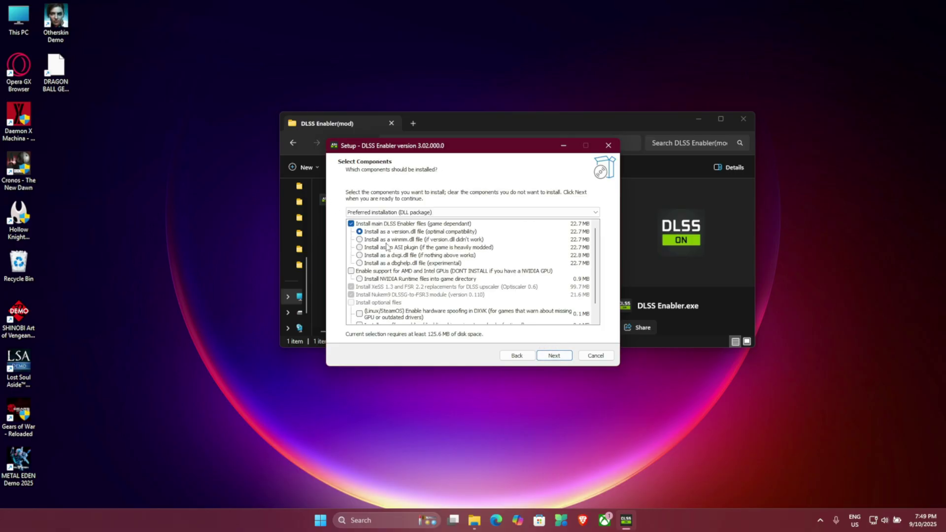
{"action": "scroll", "coordinate": [384, 288], "scroll_direction": "down", "scroll_amount": 1}
{"action": "left_click", "coordinate": [351, 256]}
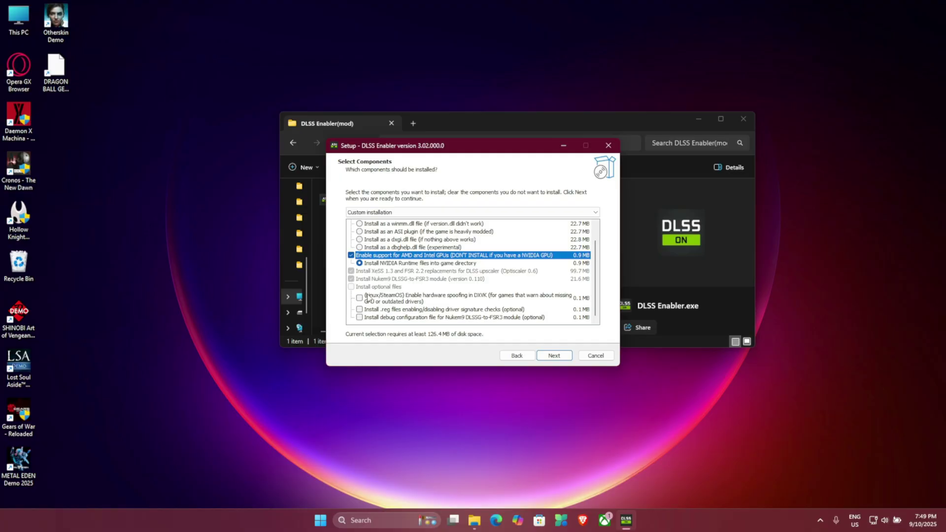
{"action": "left_click", "coordinate": [351, 287]}
{"action": "left_click", "coordinate": [359, 298]}
{"action": "left_click", "coordinate": [360, 310]}
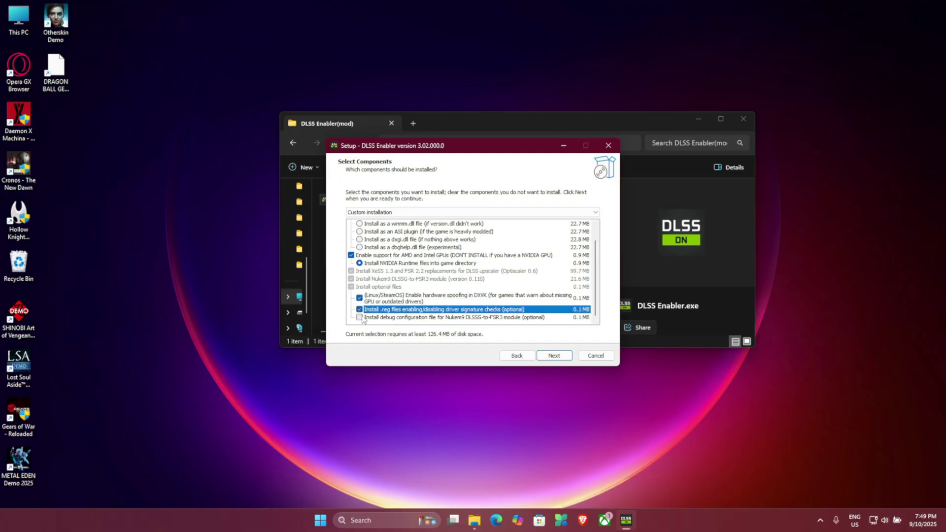
{"action": "left_click", "coordinate": [360, 317]}
{"action": "left_click", "coordinate": [554, 355]}
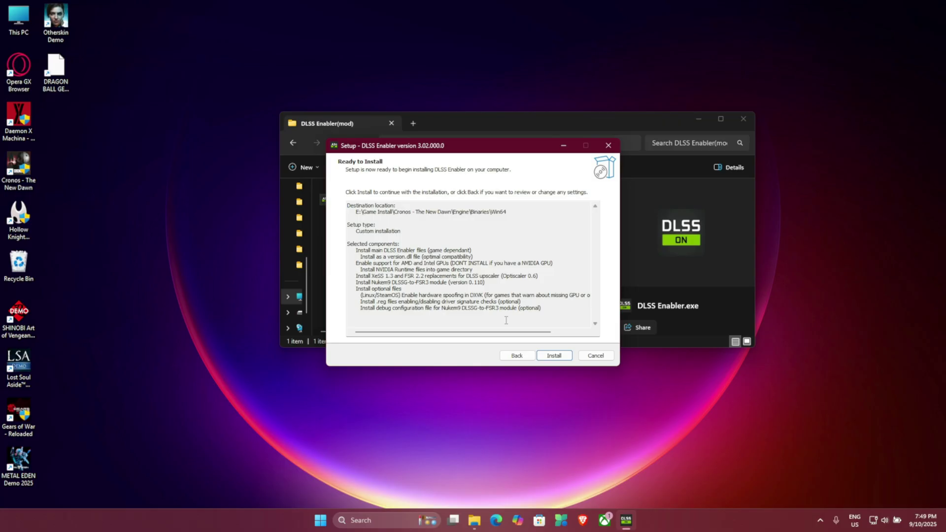
{"action": "left_click", "coordinate": [555, 356]}
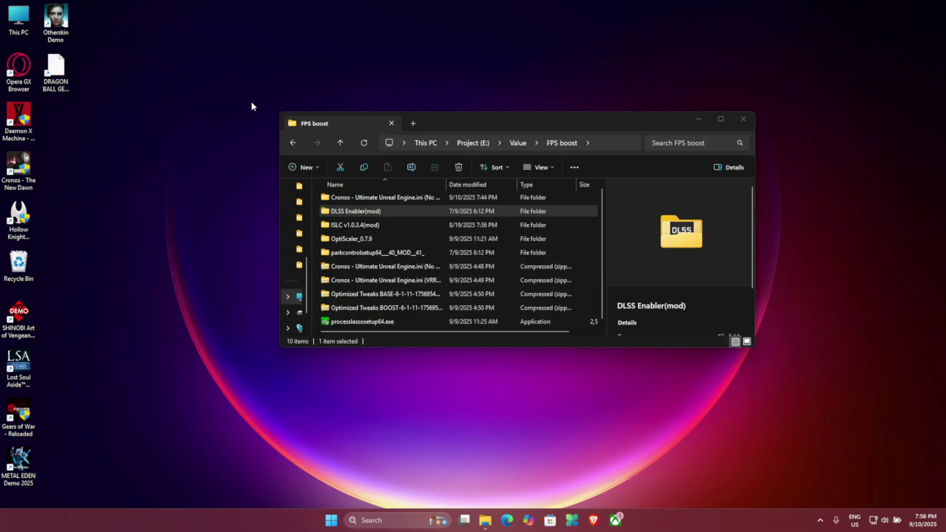
Extract the Optimized Tweaks BASE zip to its suggested folder and return to FPS boost.
{"action": "left_click", "coordinate": [364, 295]}
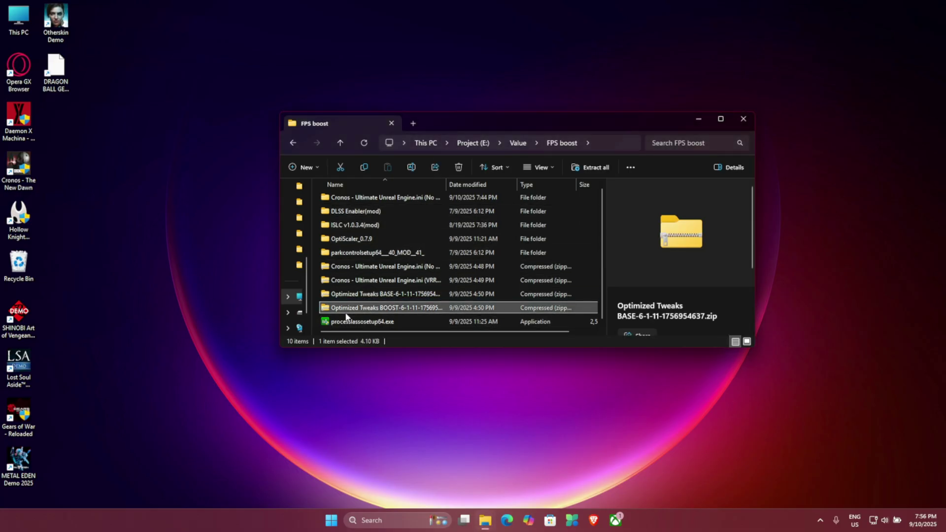
{"action": "left_click", "coordinate": [340, 308]}
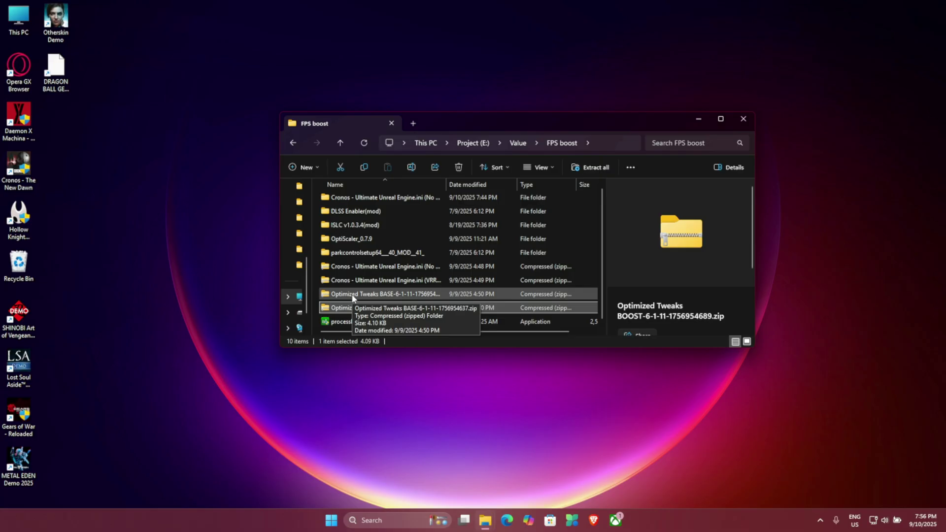
{"action": "left_click", "coordinate": [354, 296]}
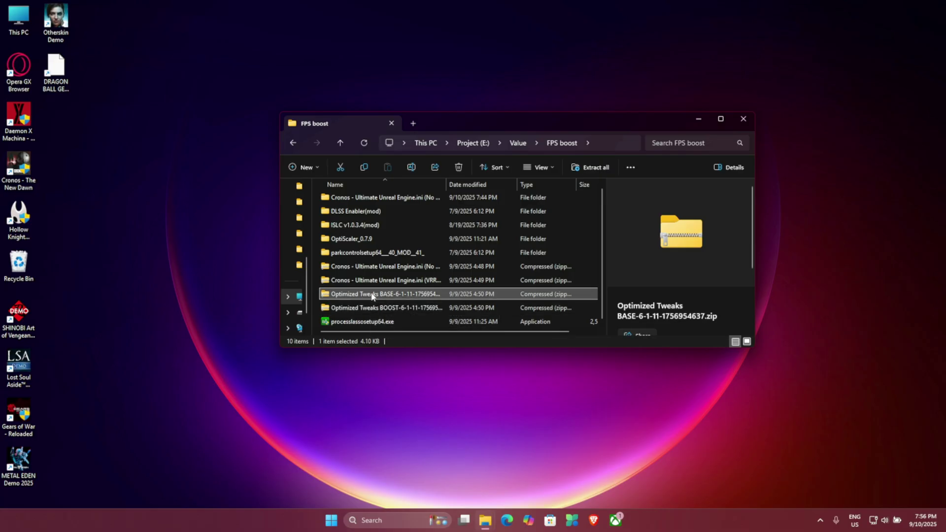
{"action": "right_click", "coordinate": [372, 295]}
{"action": "left_click", "coordinate": [404, 184]}
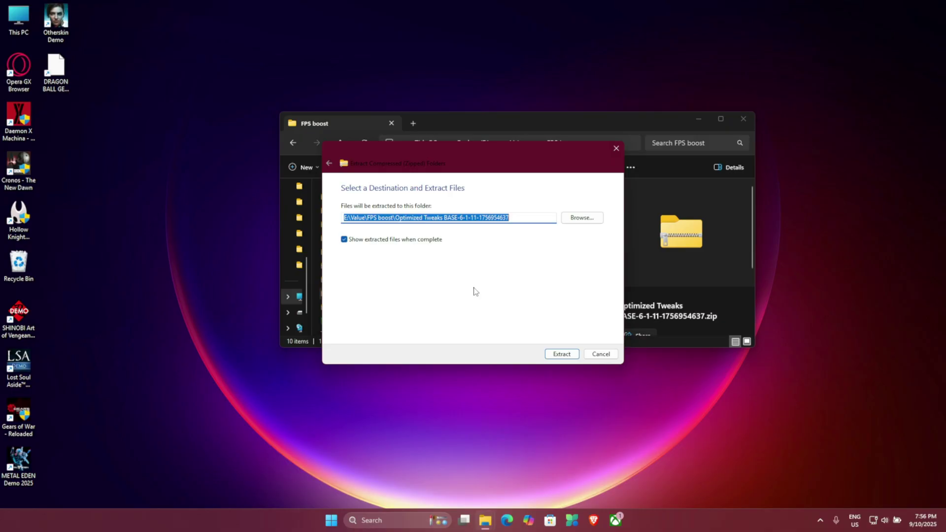
{"action": "left_click", "coordinate": [561, 353]}
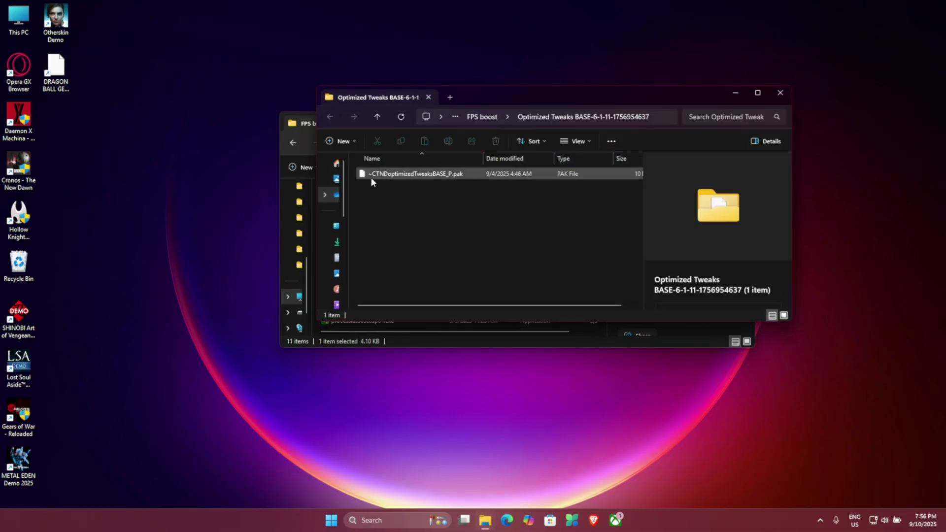
{"action": "left_click", "coordinate": [425, 177]}
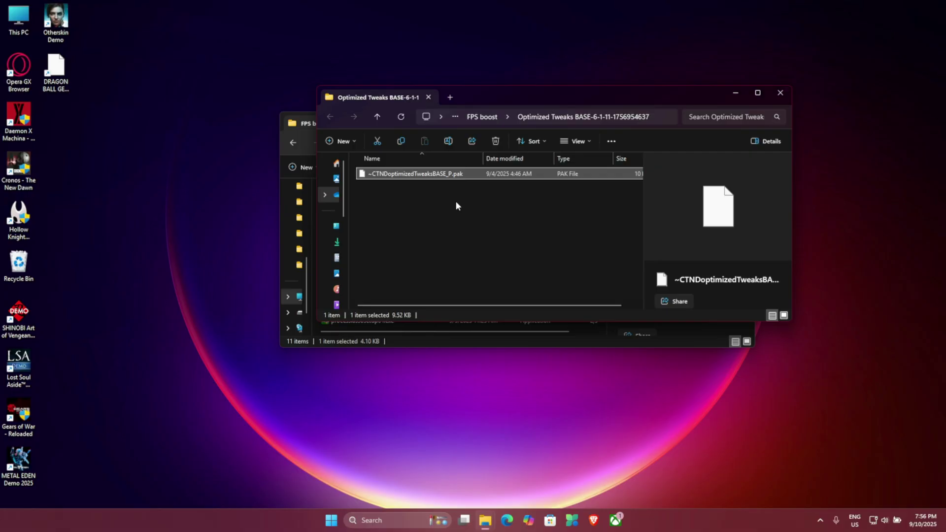
{"action": "left_click", "coordinate": [377, 117]}
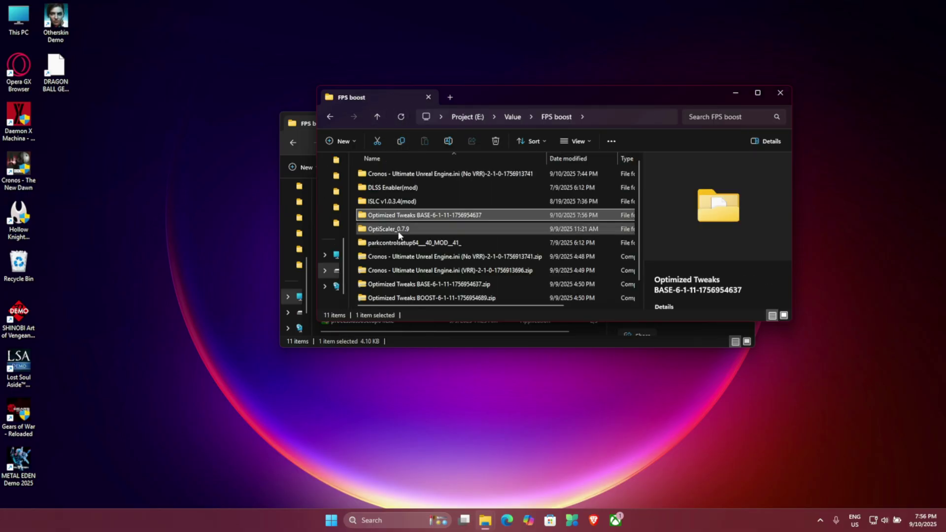
Extract the Optimized Tweaks BOOST zip and close the extracted folder window.
{"action": "scroll", "coordinate": [493, 207], "scroll_direction": "down", "scroll_amount": 1}
{"action": "left_click", "coordinate": [444, 284]}
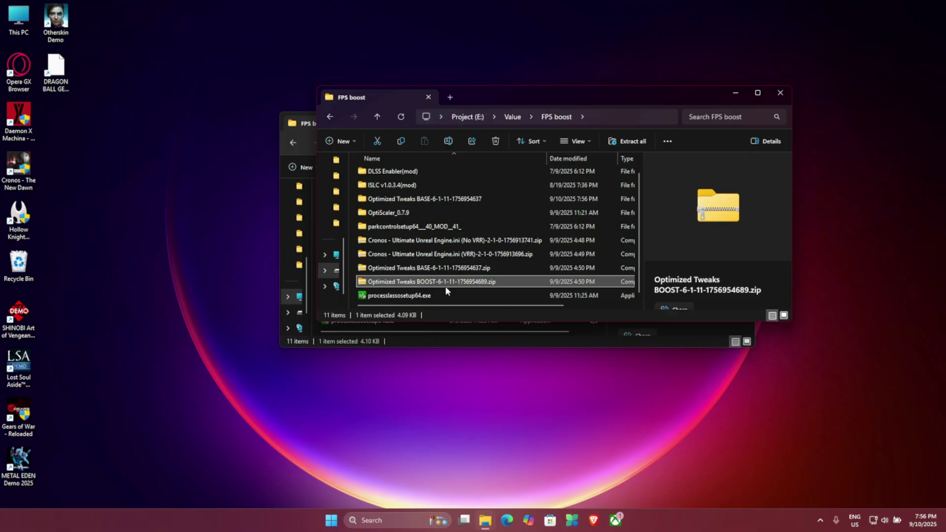
{"action": "right_click", "coordinate": [443, 286]}
{"action": "left_click", "coordinate": [490, 178]}
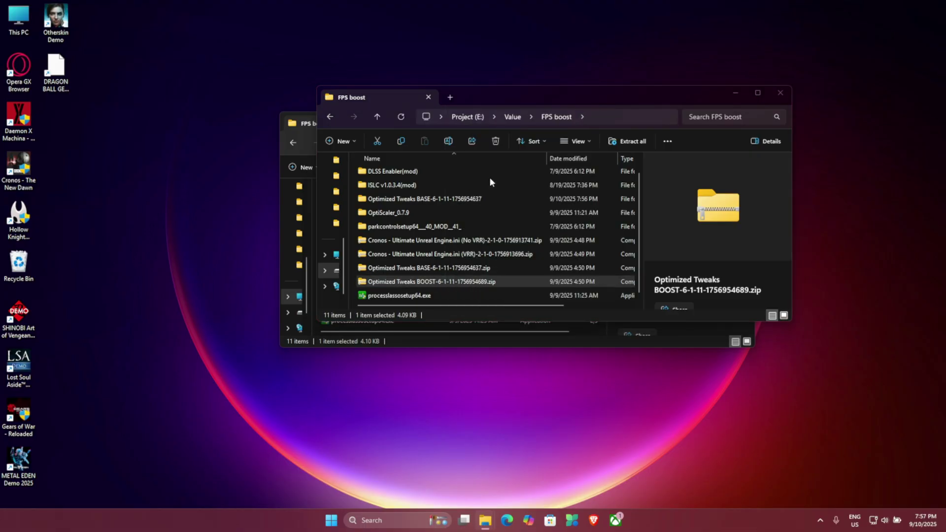
{"action": "left_click", "coordinate": [562, 354]}
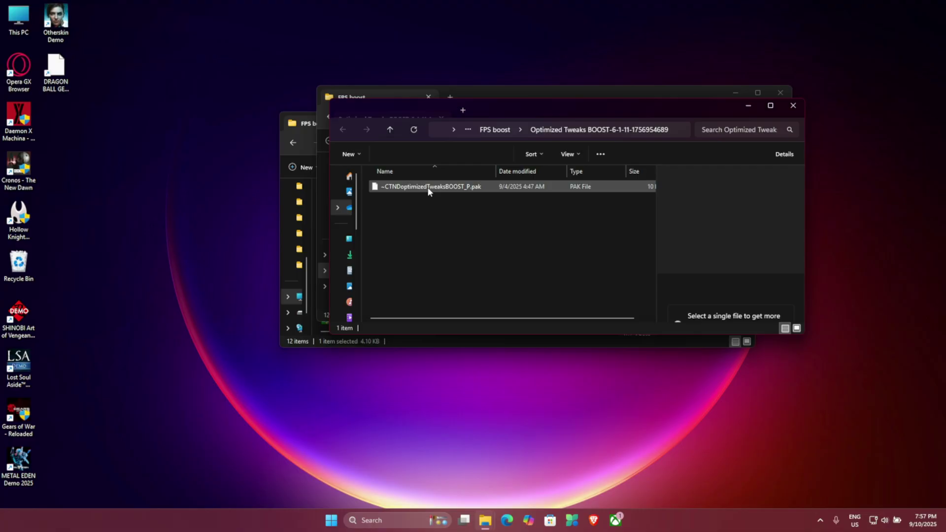
{"action": "left_click", "coordinate": [794, 105]}
{"action": "scroll", "coordinate": [429, 276], "scroll_direction": "up", "scroll_amount": 1}
Open the Cronos game's Cronos\Content\Paks folder via the desktop shortcut's file location.
{"action": "double_click", "coordinate": [393, 184]}
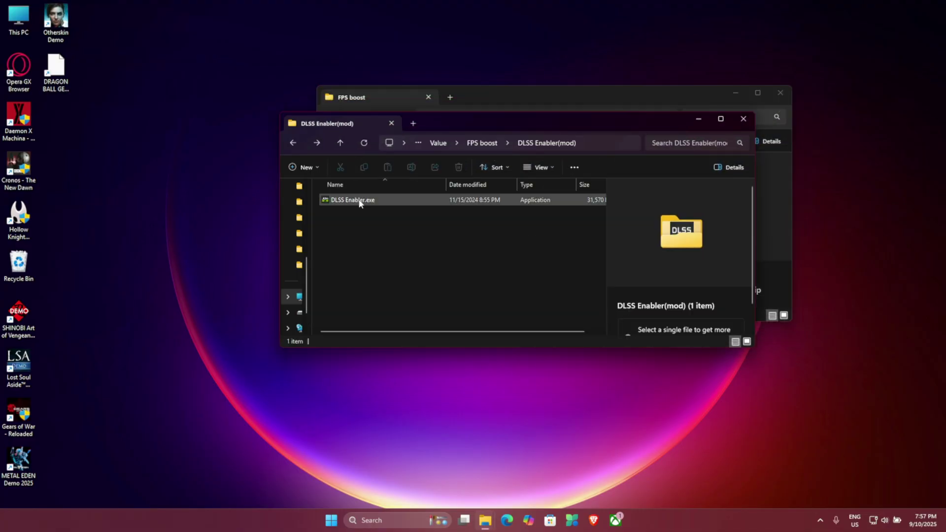
{"action": "right_click", "coordinate": [17, 166]}
{"action": "left_click", "coordinate": [60, 264]}
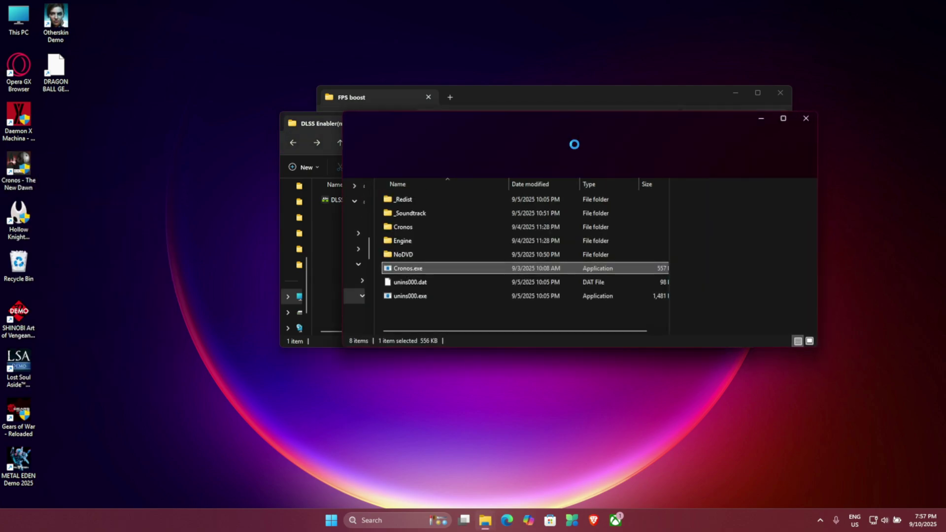
{"action": "left_click", "coordinate": [424, 229]}
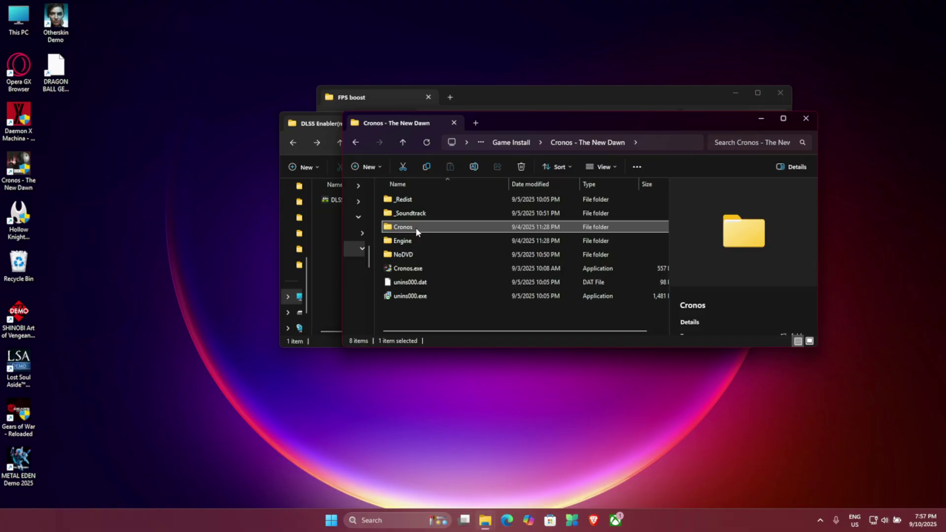
{"action": "double_click", "coordinate": [415, 226]}
{"action": "double_click", "coordinate": [405, 214]}
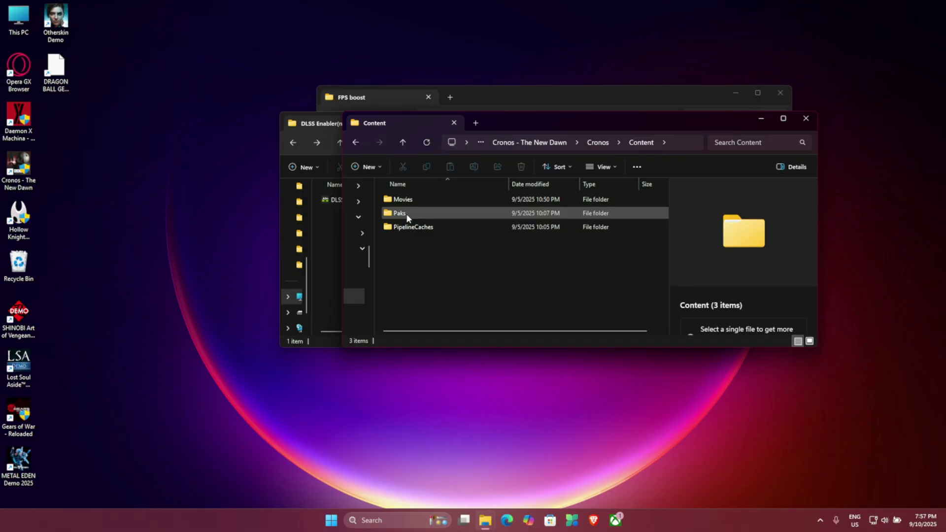
{"action": "double_click", "coordinate": [407, 215]}
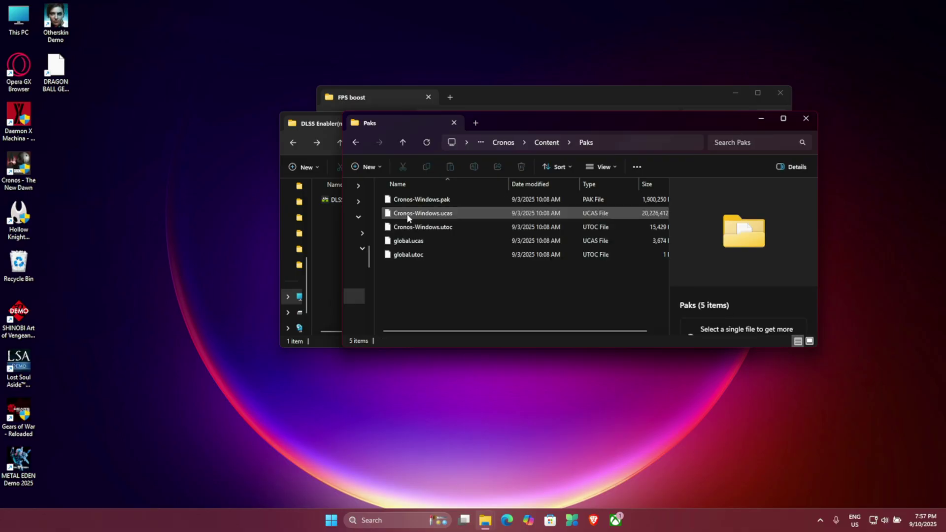
Create a new folder named ~mods in Paks.
{"action": "right_click", "coordinate": [412, 268]}
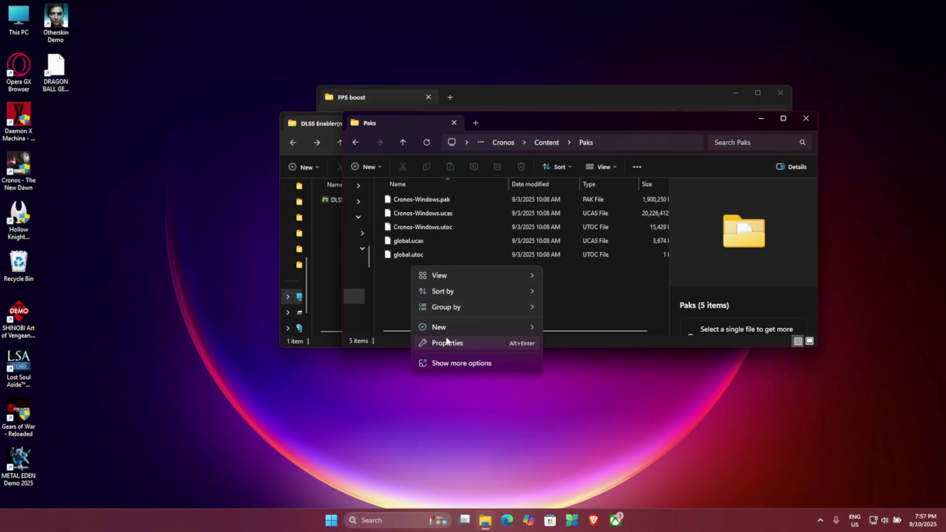
{"action": "mouse_move", "coordinate": [451, 327]}
{"action": "left_click", "coordinate": [574, 329]}
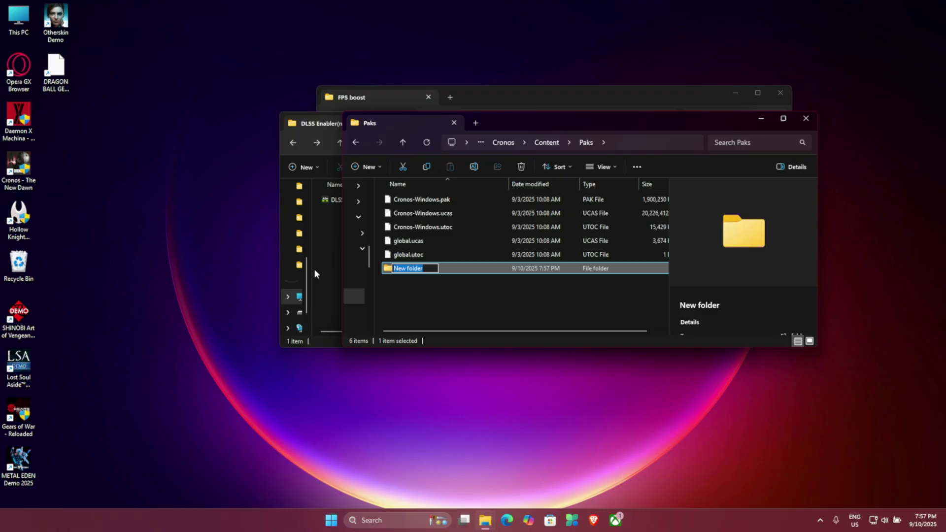
{"action": "type", "text": "~mods"}
{"action": "left_click", "coordinate": [416, 279]}
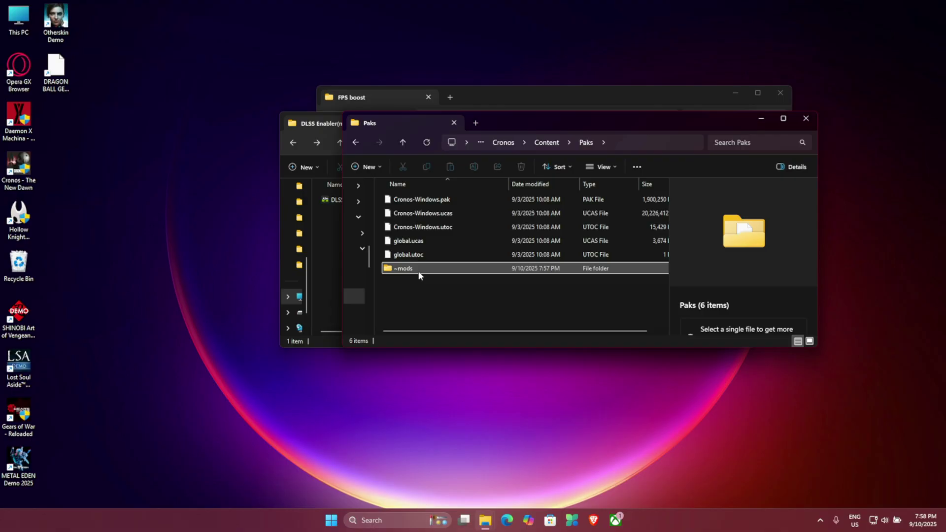
Copy the Optimized Tweaks BASE .pak file into the ~mods folder.
{"action": "double_click", "coordinate": [419, 272]}
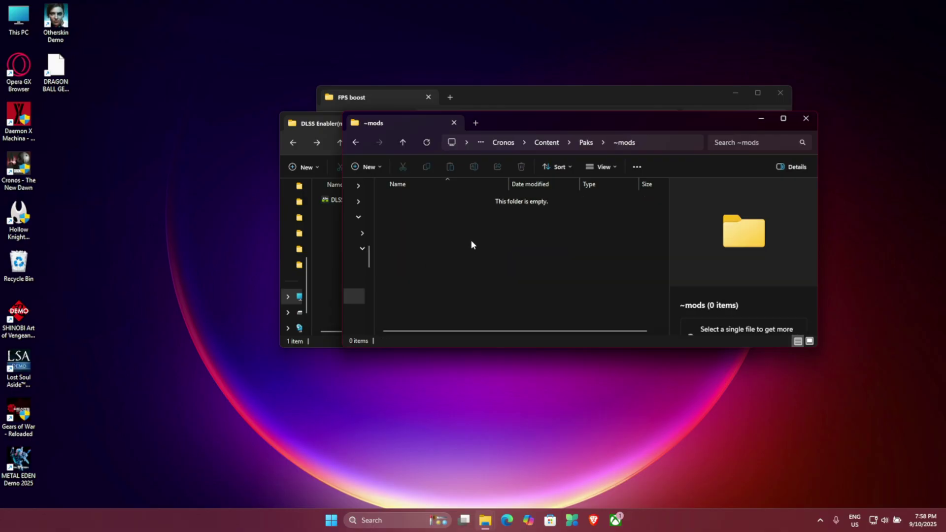
{"action": "key", "text": "alt+Tab"}
{"action": "double_click", "coordinate": [434, 216]}
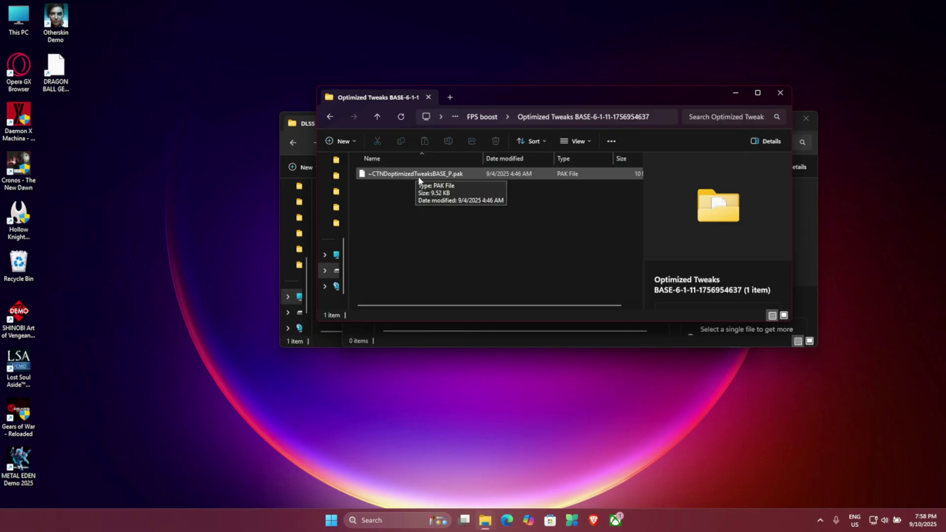
{"action": "left_click", "coordinate": [413, 176]}
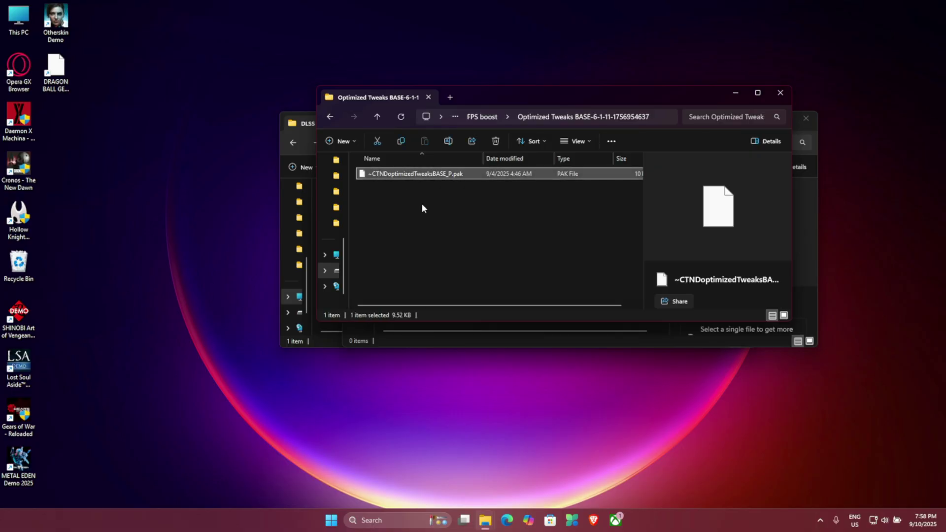
{"action": "key", "text": "ctrl+c"}
{"action": "left_click", "coordinate": [803, 171]}
{"action": "left_click", "coordinate": [295, 129]}
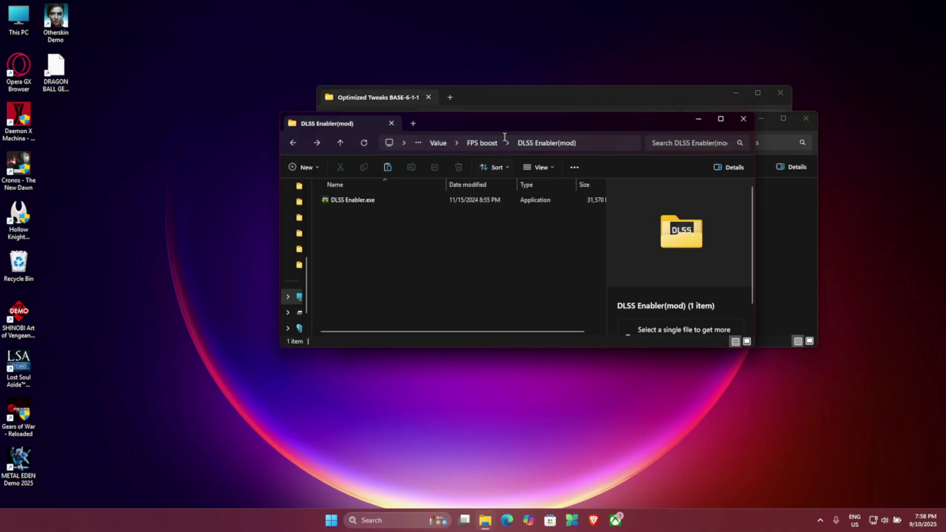
{"action": "left_click", "coordinate": [654, 95]}
{"action": "left_click", "coordinate": [808, 222]}
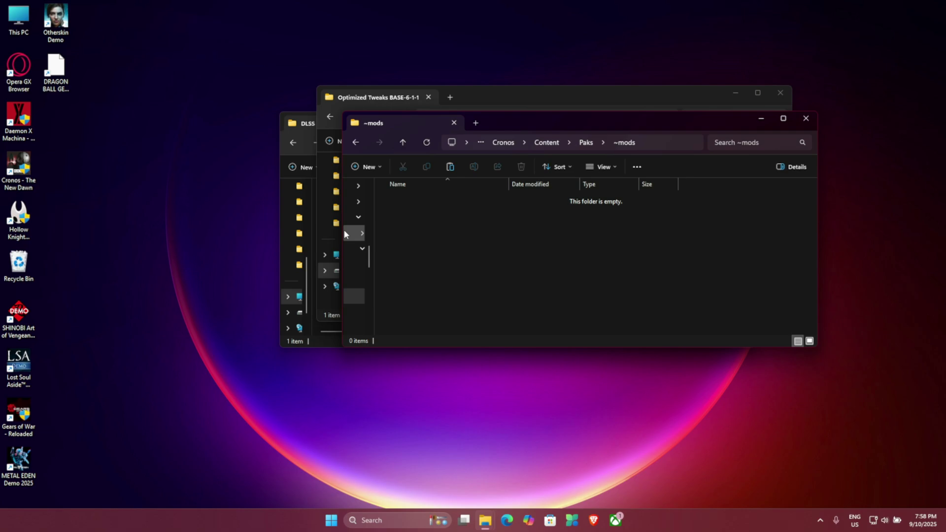
{"action": "key", "text": "ctrl+v"}
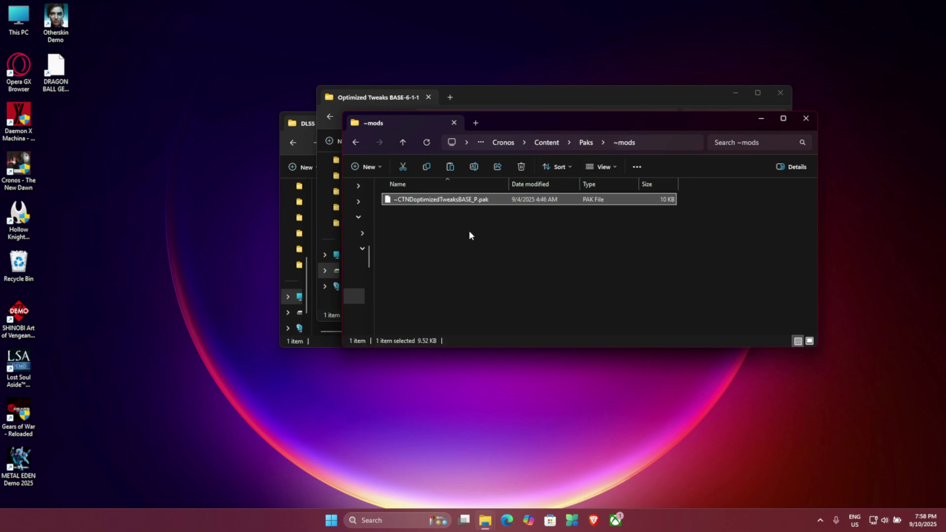
Copy the Optimized Tweaks BOOST .pak file into ~mods as well.
{"action": "left_click", "coordinate": [337, 106]}
{"action": "left_click", "coordinate": [331, 117]}
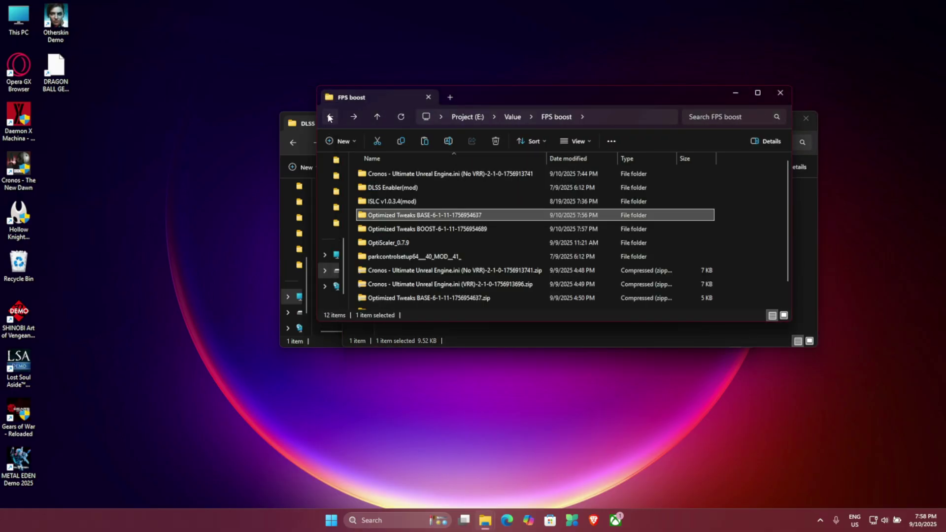
{"action": "double_click", "coordinate": [421, 224]}
{"action": "key", "text": "ctrl+a"}
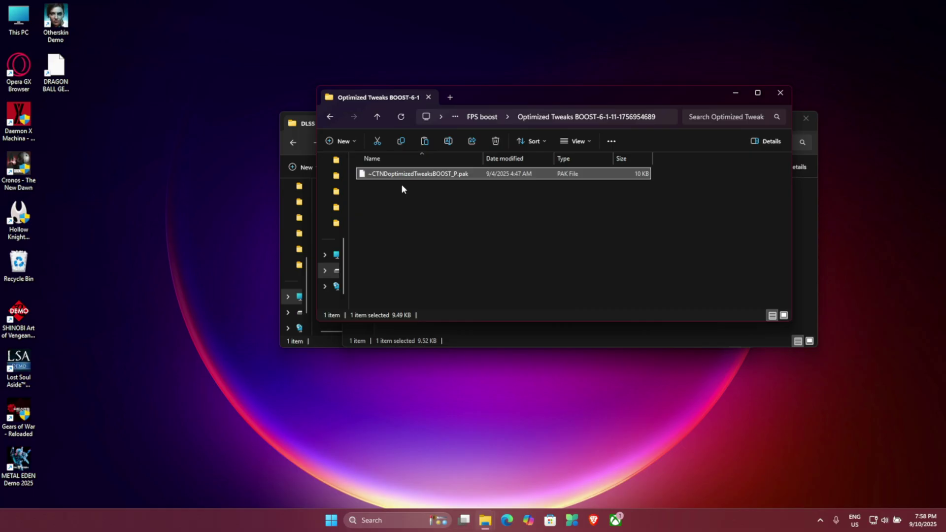
{"action": "left_click", "coordinate": [309, 126]}
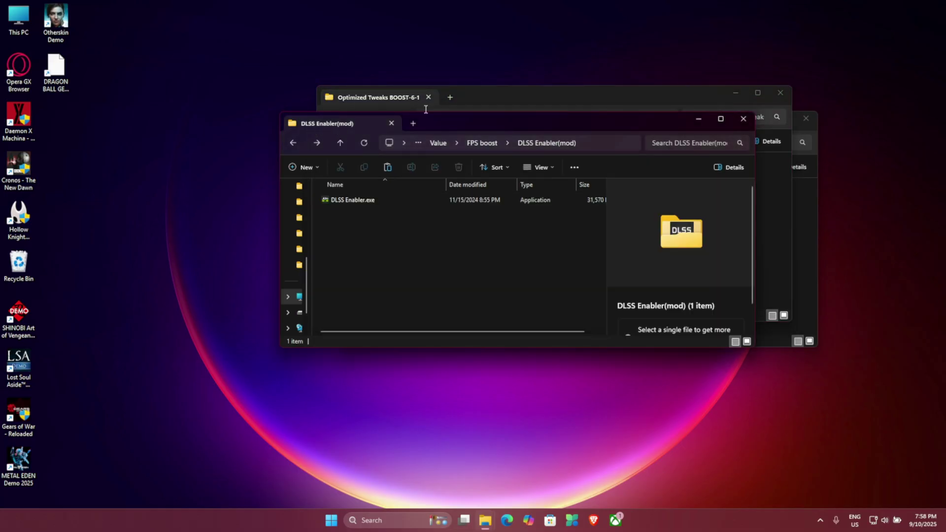
{"action": "left_click", "coordinate": [805, 172]}
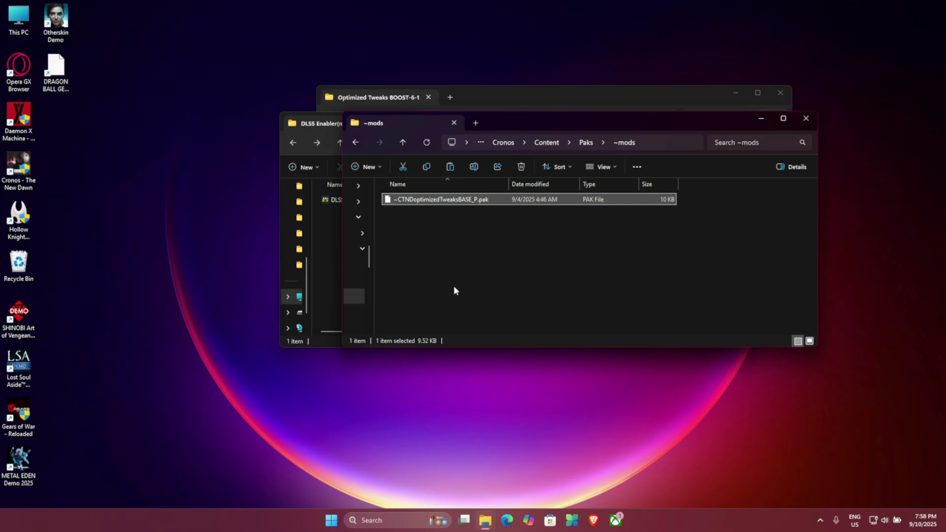
{"action": "key", "text": "ctrl+v"}
{"action": "left_click", "coordinate": [439, 254]}
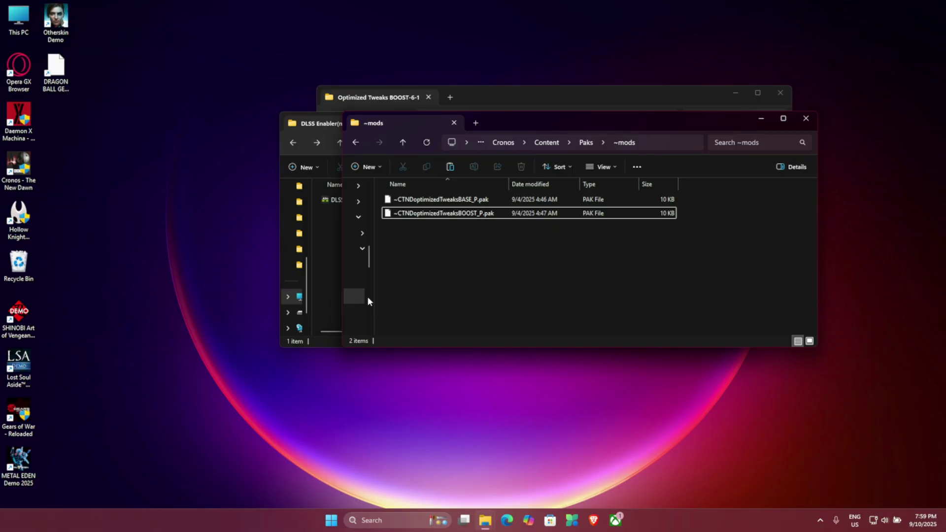
Close the ~mods and Optimized Tweaks BOOST folder windows.
{"action": "left_click", "coordinate": [805, 119]}
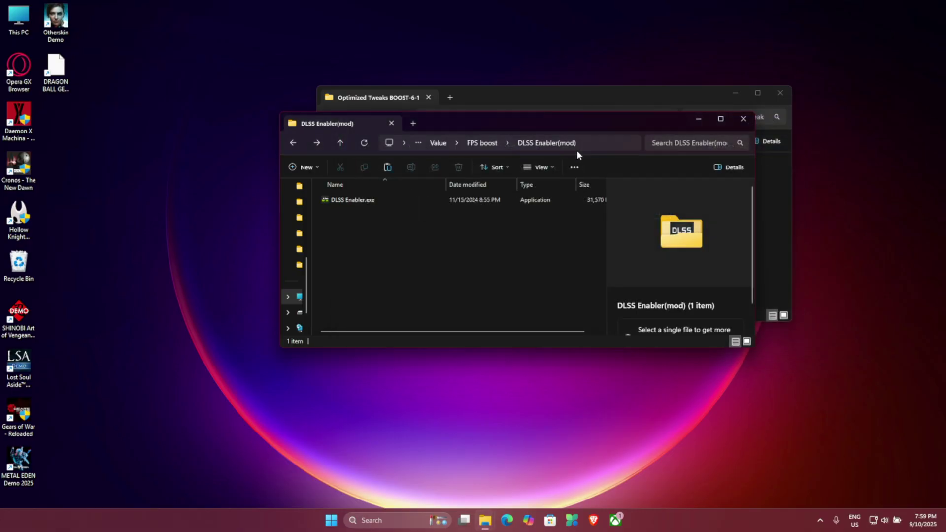
{"action": "left_click", "coordinate": [744, 108]}
{"action": "left_click", "coordinate": [778, 91]}
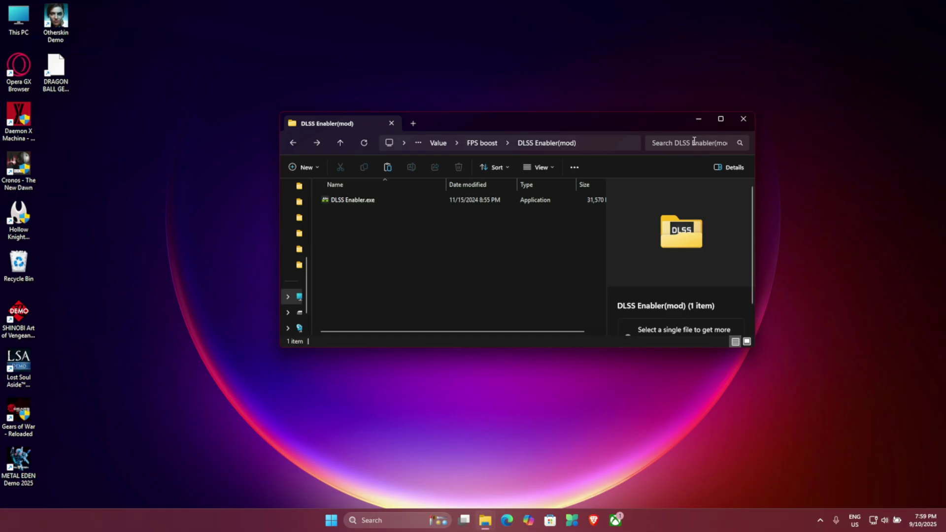
Close the DLSS Enabler(mod) window and scroll down the FPS boost folder to OptiScaler_0.7.9.
{"action": "left_click", "coordinate": [744, 119]}
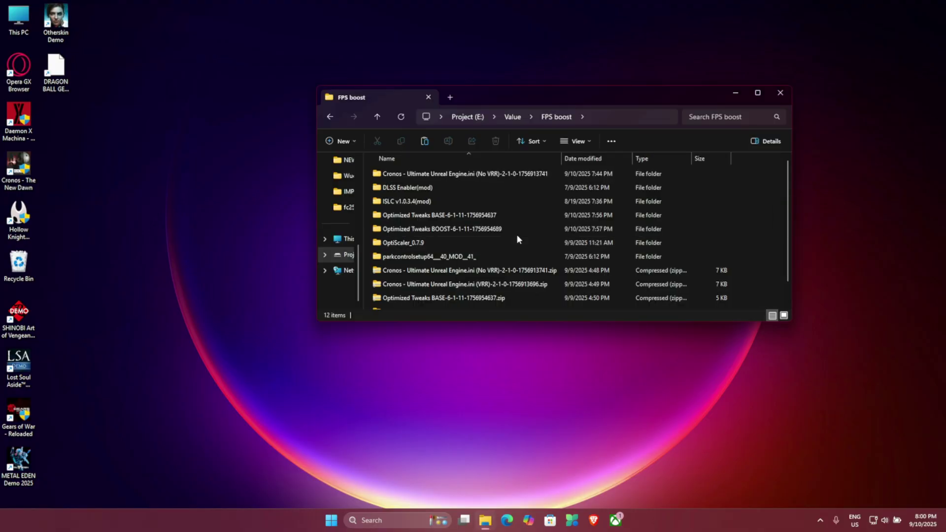
{"action": "scroll", "coordinate": [516, 234], "scroll_direction": "down", "scroll_amount": 2}
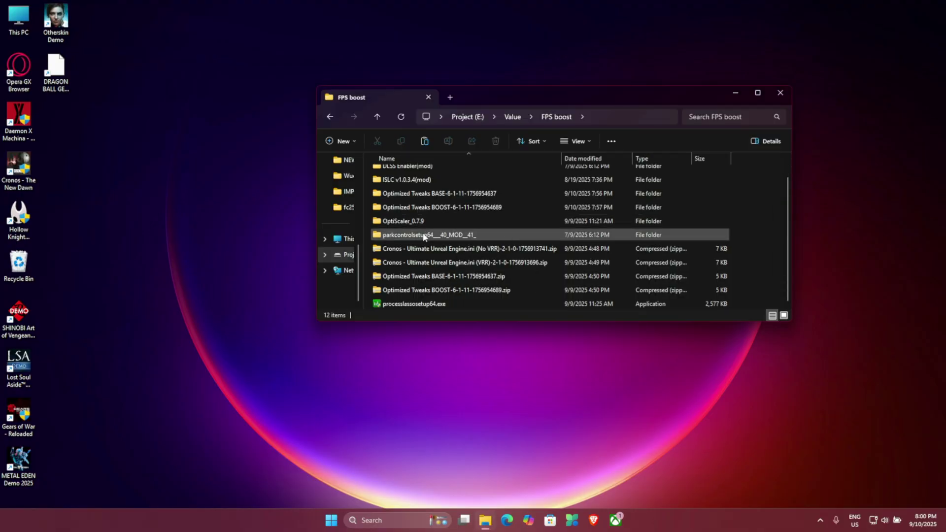
Open the OptiScaler_0.7.9 folder inside FPS boost.
{"action": "double_click", "coordinate": [396, 223]}
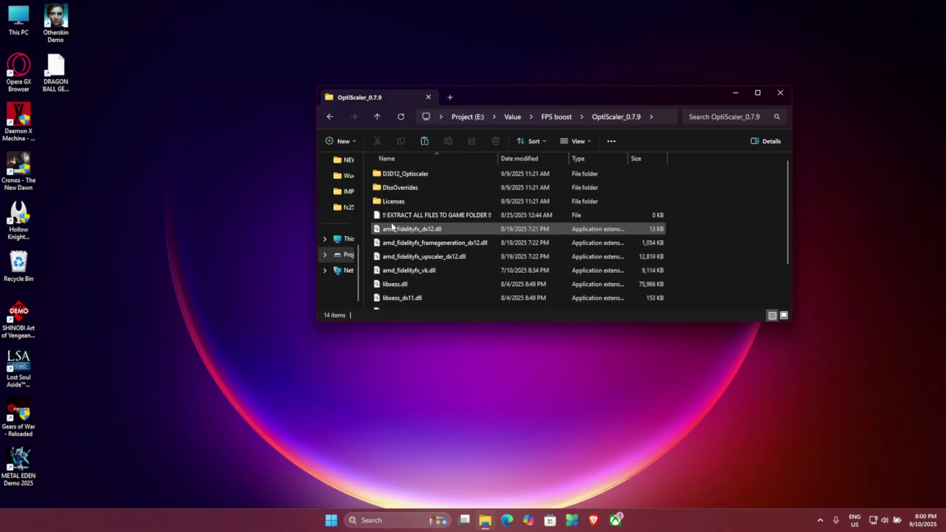
{"action": "left_click", "coordinate": [378, 116]}
{"action": "scroll", "coordinate": [436, 246], "scroll_direction": "down", "scroll_amount": 1}
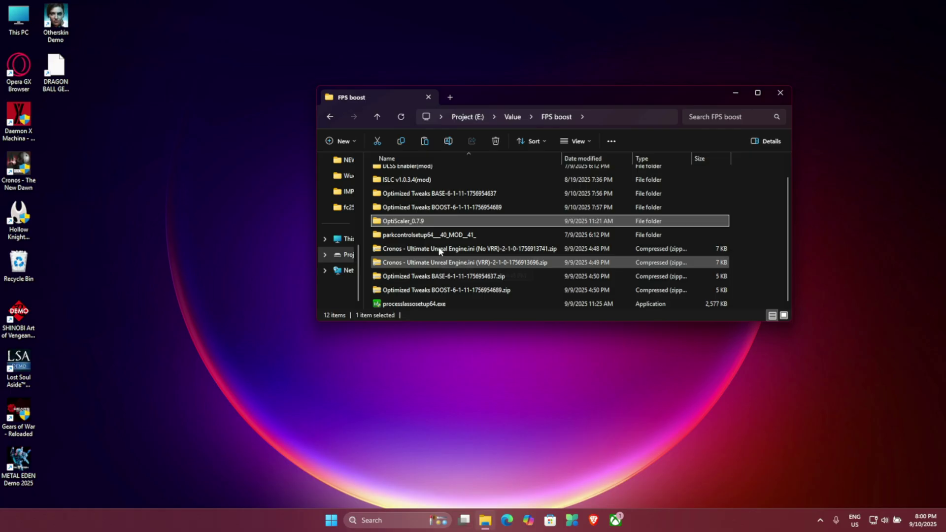
{"action": "scroll", "coordinate": [387, 230], "scroll_direction": "up", "scroll_amount": 1}
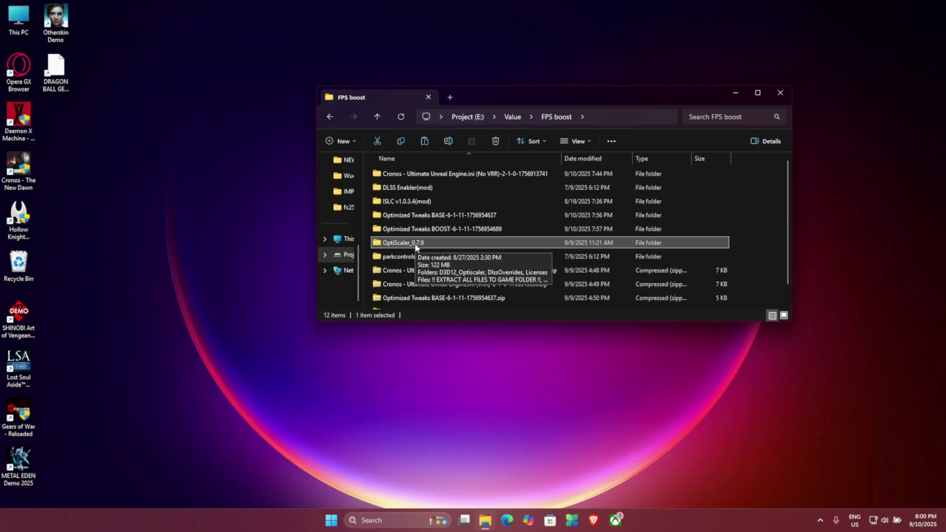
{"action": "right_click", "coordinate": [415, 246]}
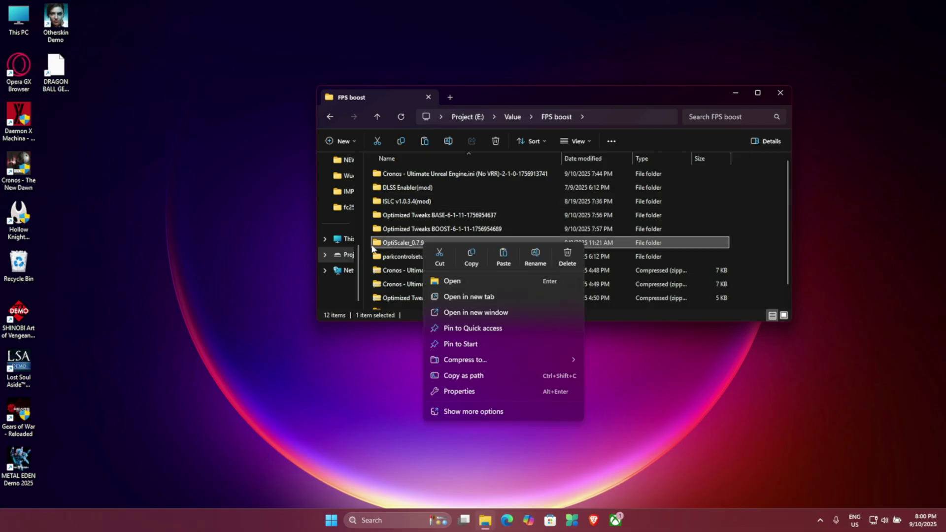
{"action": "left_click", "coordinate": [405, 248]}
{"action": "double_click", "coordinate": [404, 247]}
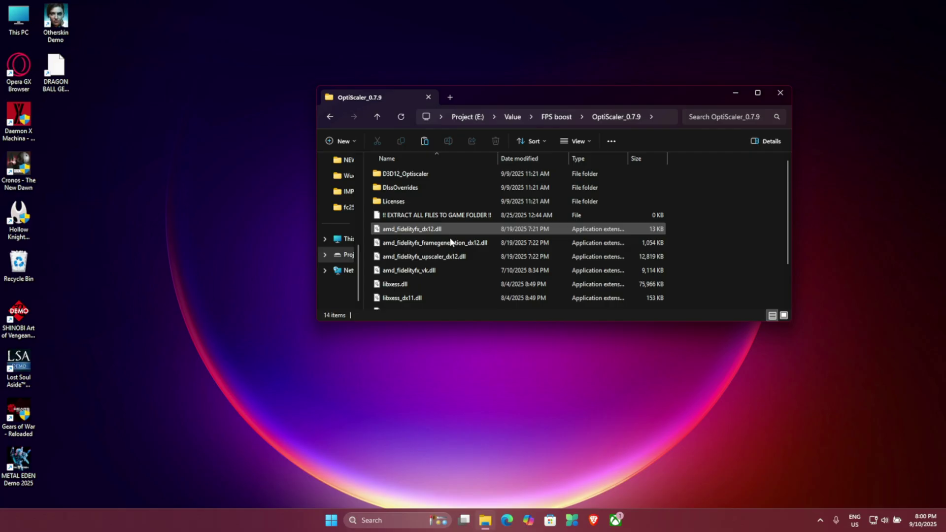
{"action": "scroll", "coordinate": [439, 276], "scroll_direction": "down", "scroll_amount": 1}
{"action": "scroll", "coordinate": [436, 293], "scroll_direction": "up", "scroll_amount": 2}
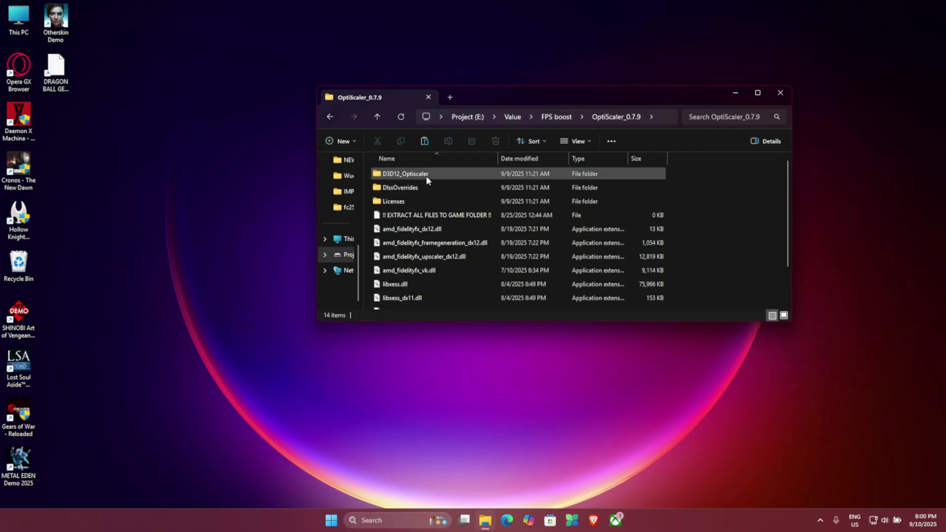
Select all 14 OptiScaler items and open the Cronos - The New Dawn install folder.
{"action": "key", "text": "ctrl+a"}
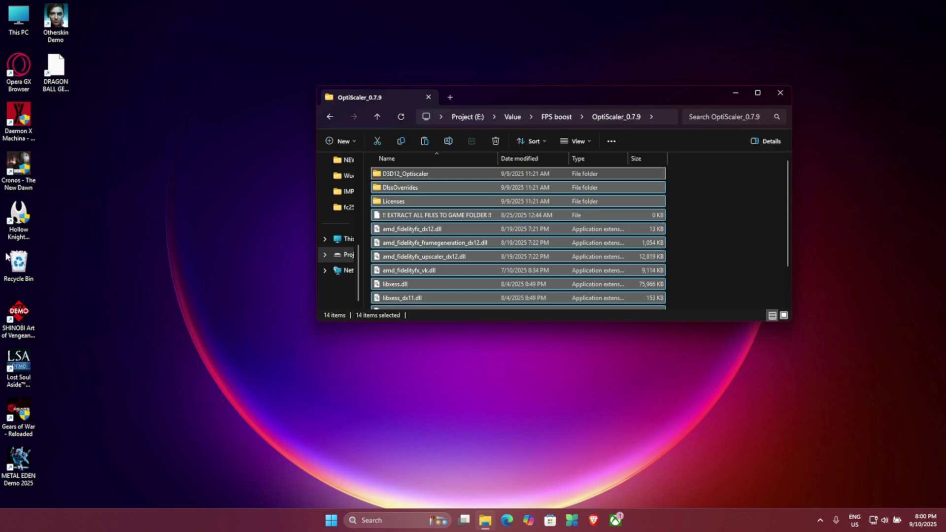
{"action": "right_click", "coordinate": [14, 154]}
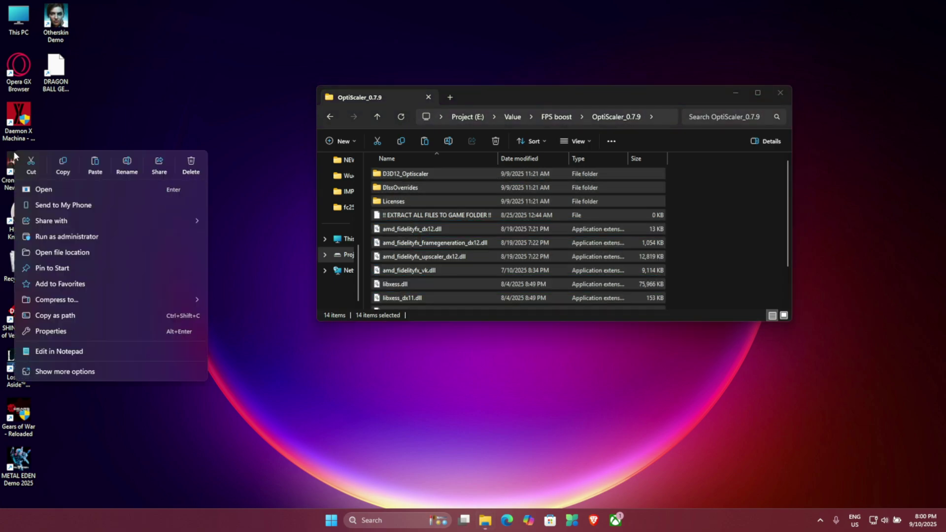
{"action": "left_click", "coordinate": [72, 253]}
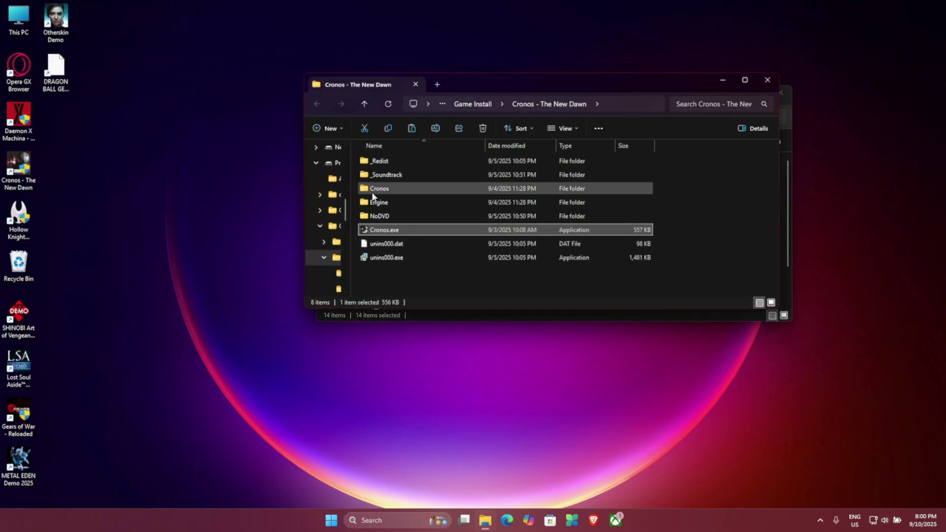
Paste the OptiScaler files into Cronos\Binaries\Win64, replacing the existing files.
{"action": "double_click", "coordinate": [377, 189]}
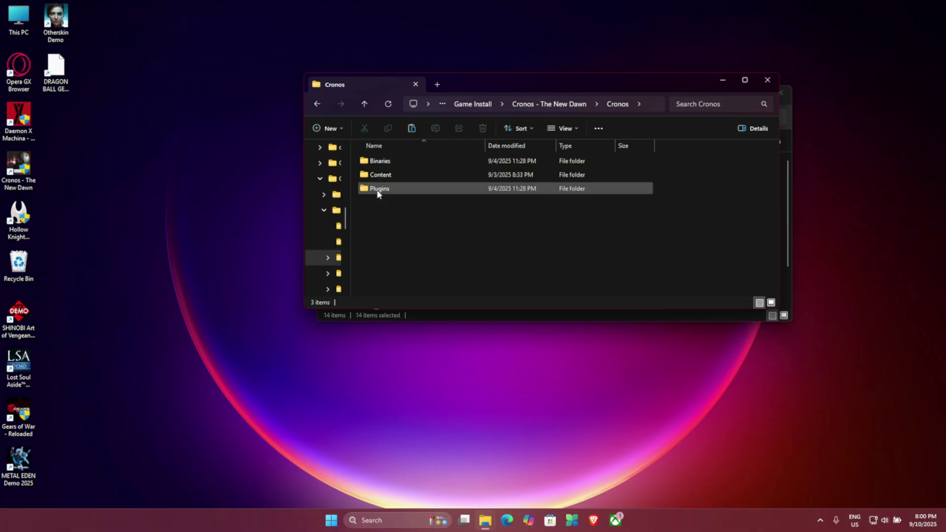
{"action": "double_click", "coordinate": [392, 159]}
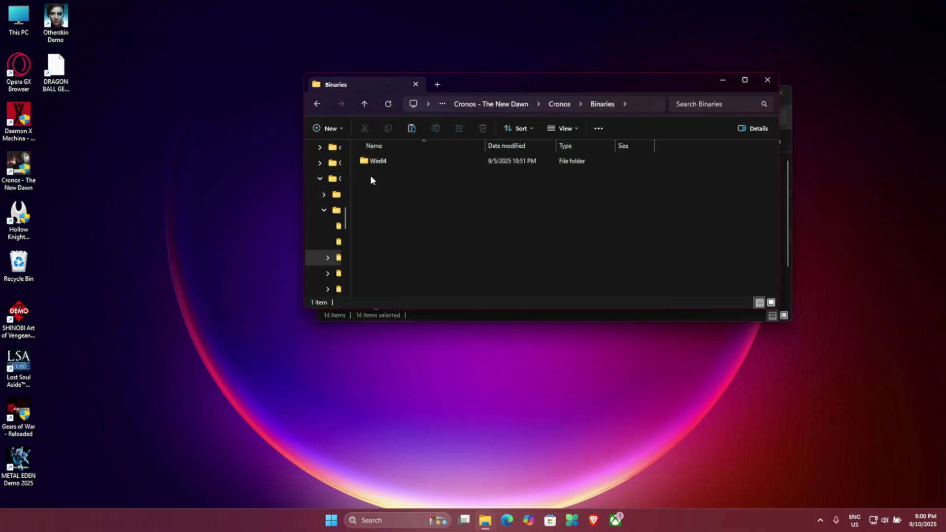
{"action": "double_click", "coordinate": [377, 164]}
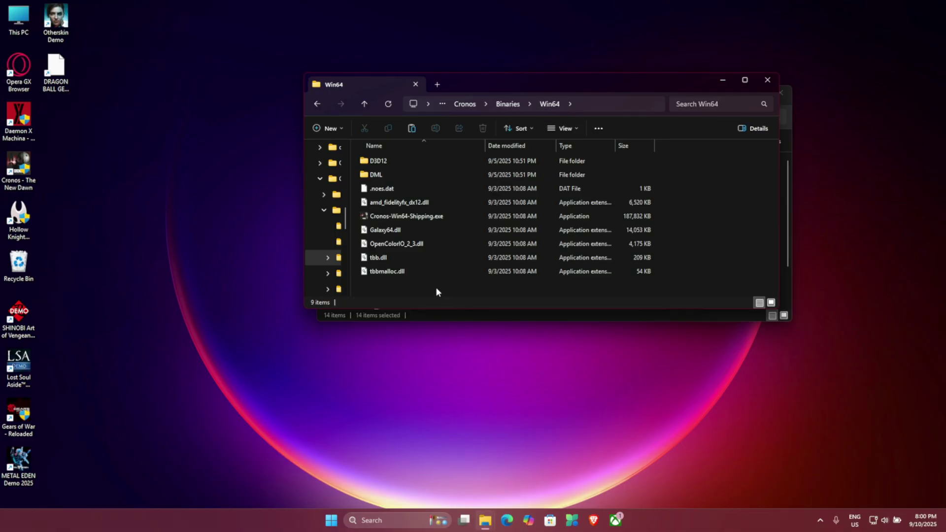
{"action": "key", "text": "ctrl+v"}
{"action": "left_click", "coordinate": [244, 189]}
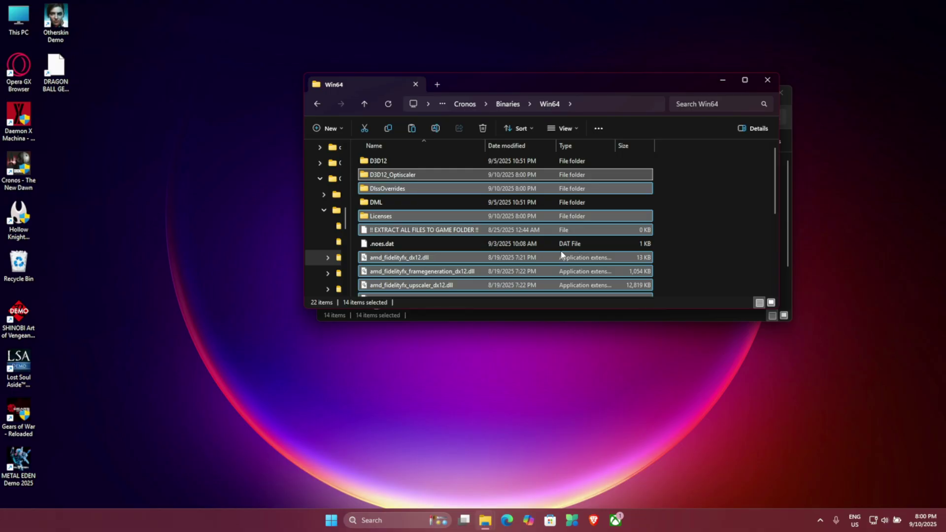
Check the Win64 folder's full path and clear the file selection.
{"action": "left_click", "coordinate": [596, 104]}
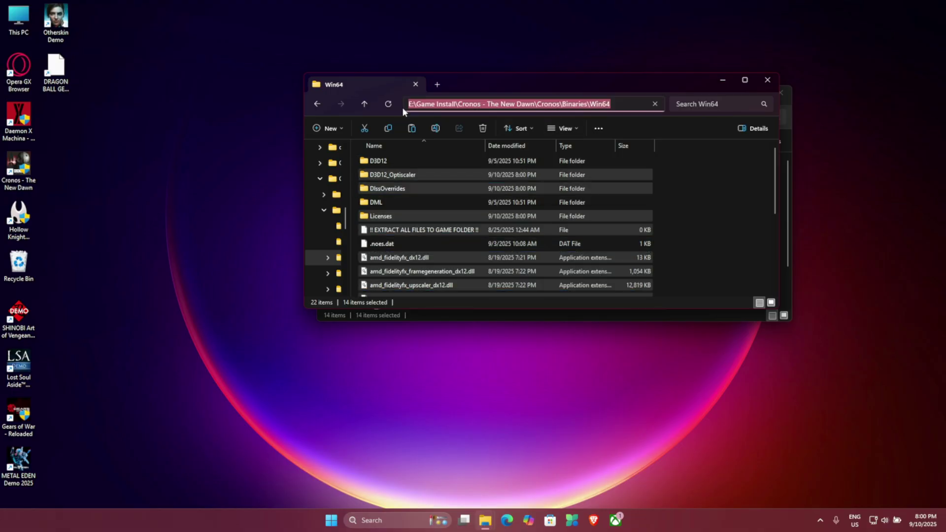
{"action": "scroll", "coordinate": [429, 235], "scroll_direction": "down", "scroll_amount": 4}
{"action": "left_click", "coordinate": [430, 235]}
{"action": "left_click", "coordinate": [685, 232]}
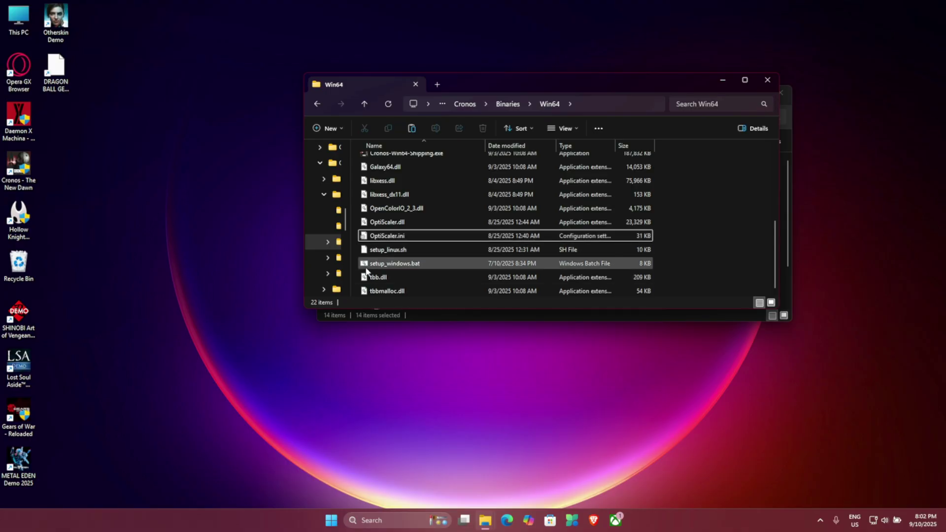
Run setup_windows.bat, answering 1 for dxgi.dll, 1 for AMD/Intel, and 1 for DLSS inputs.
{"action": "double_click", "coordinate": [401, 265]}
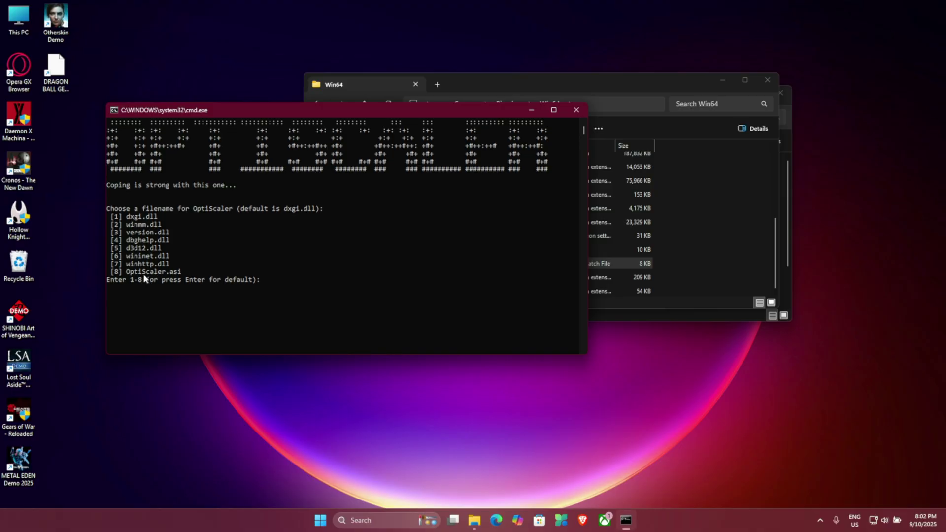
{"action": "type", "text": "1"}
{"action": "key", "text": "Return"}
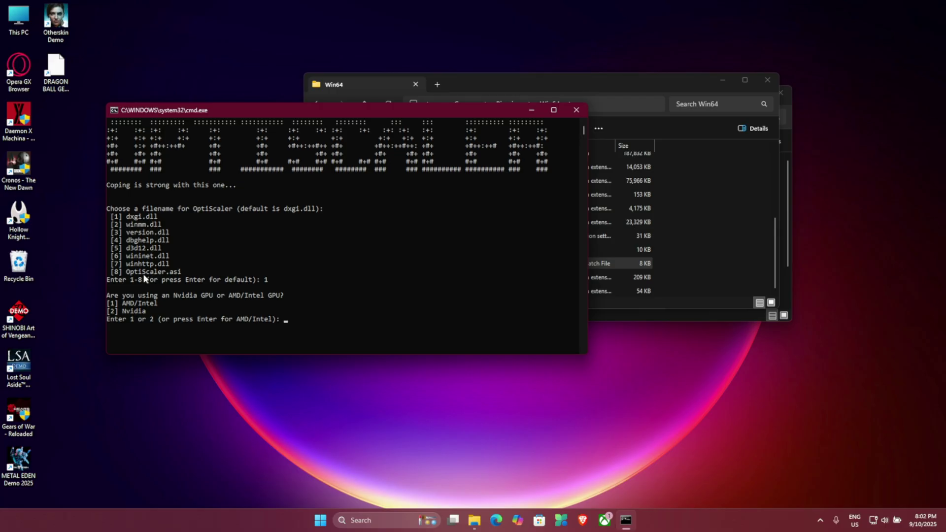
{"action": "type", "text": "1"}
{"action": "key", "text": "Return"}
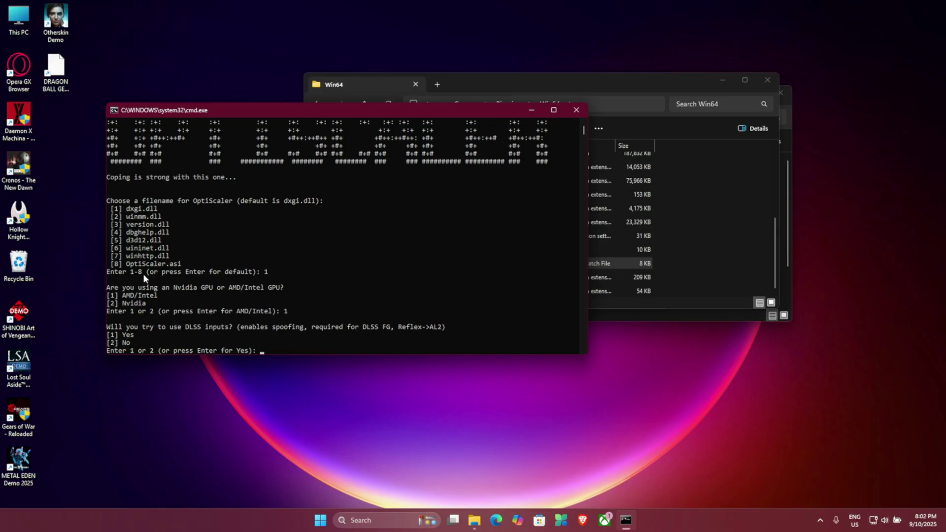
{"action": "type", "text": "1"}
{"action": "key", "text": "Return"}
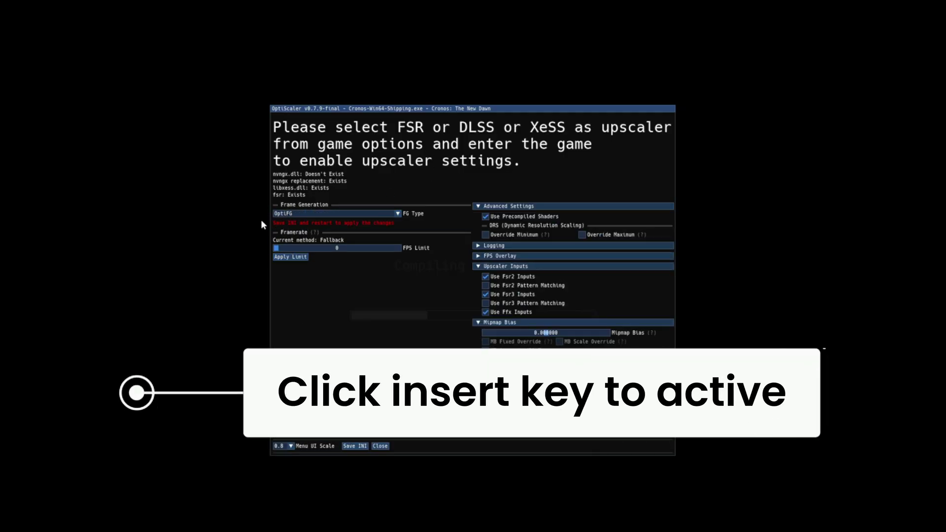
Choose OptiFG as OptiScaler's frame generation type and close the OptiScaler menu.
{"action": "left_click", "coordinate": [284, 216]}
{"action": "left_click", "coordinate": [299, 216]}
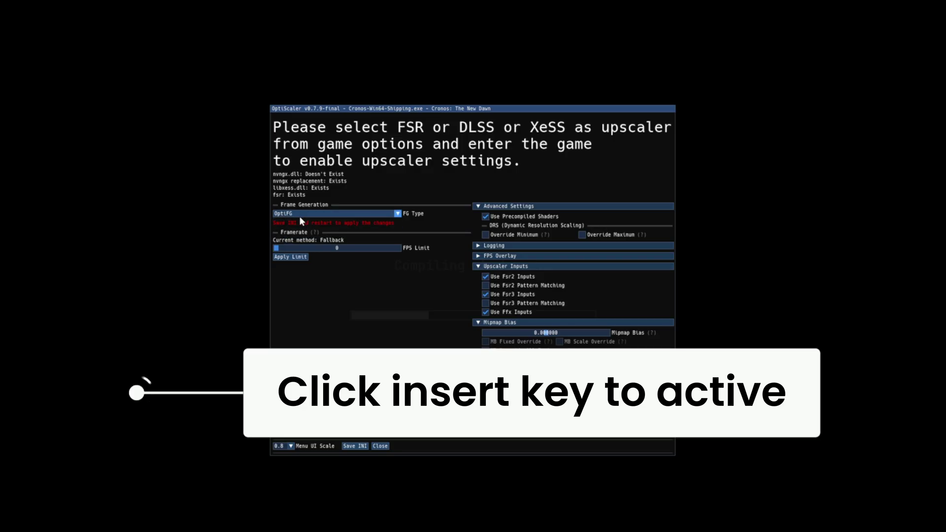
{"action": "left_click", "coordinate": [380, 446]}
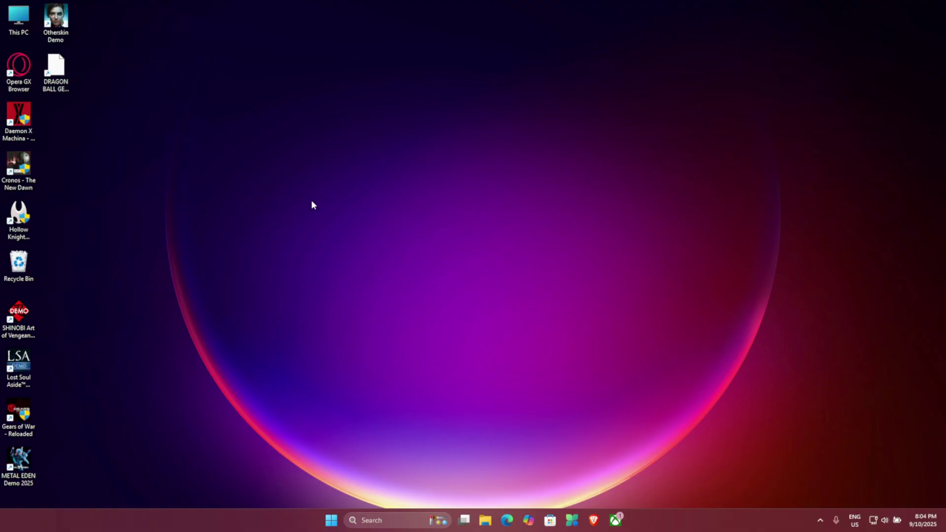
Launch System Properties by running sysdm.cpl from the Run dialog.
{"action": "key", "text": "super+r"}
{"action": "left_click_drag", "start_coordinate": [131, 410], "coordinate": [495, 168]}
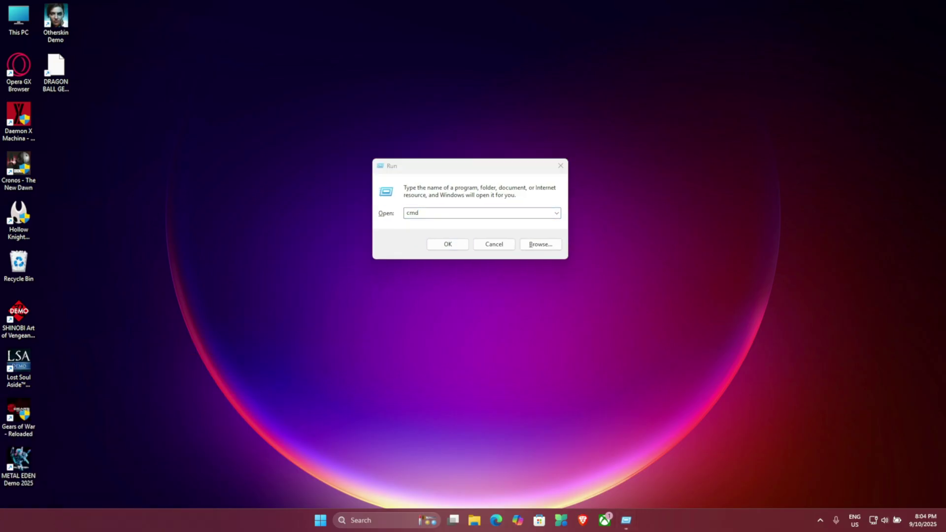
{"action": "left_click", "coordinate": [461, 221]}
{"action": "type", "text": "sysdm.cpl"}
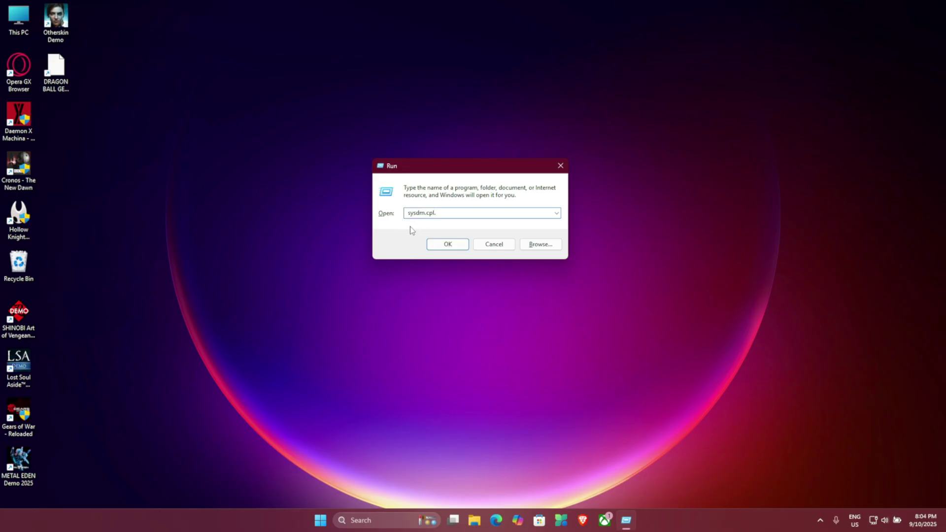
{"action": "key", "text": "BackSpace"}
{"action": "left_click", "coordinate": [443, 249]}
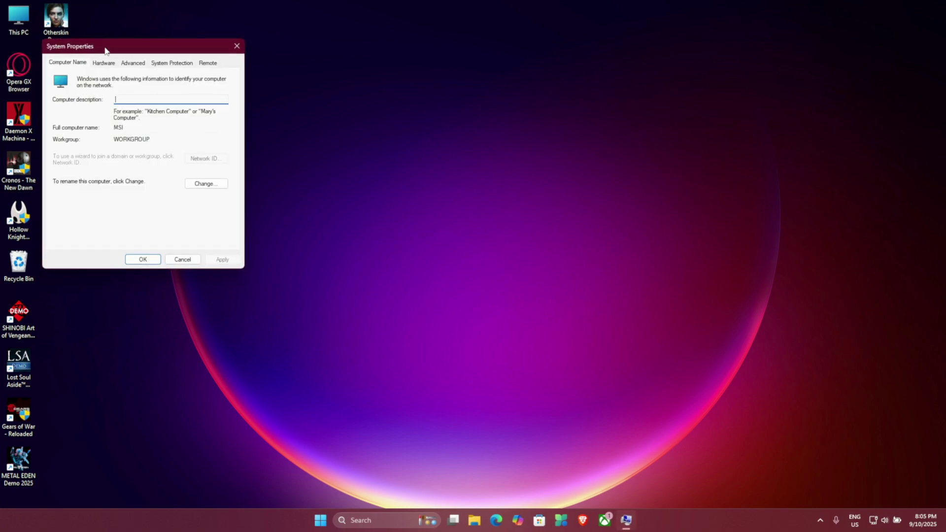
Open Performance Options on its Advanced tab, showing Programs scheduling and the 16384 MB paging file.
{"action": "left_click_drag", "start_coordinate": [106, 54], "coordinate": [373, 85]}
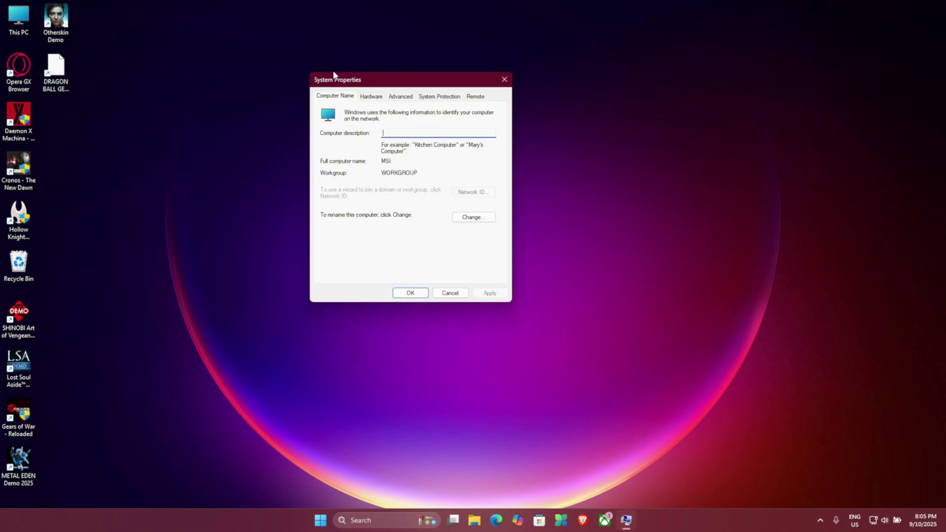
{"action": "left_click", "coordinate": [405, 98]}
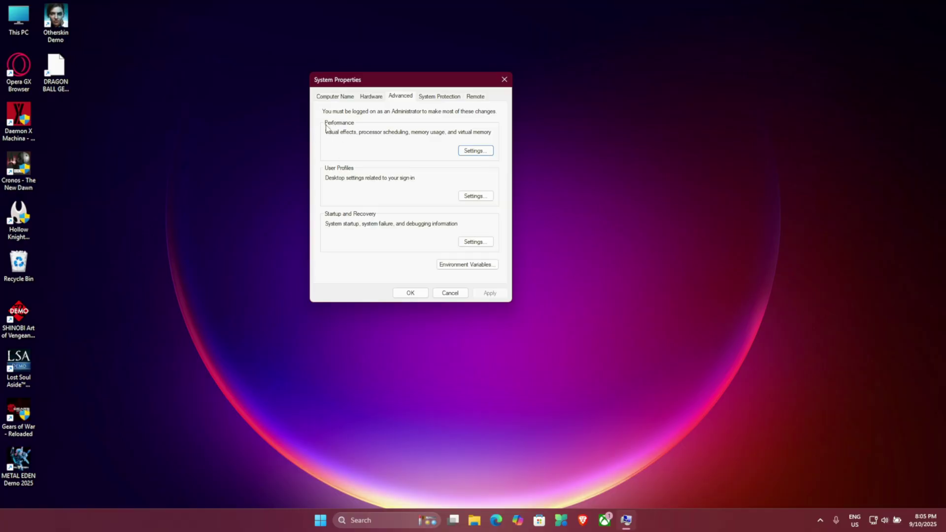
{"action": "left_click", "coordinate": [473, 151]}
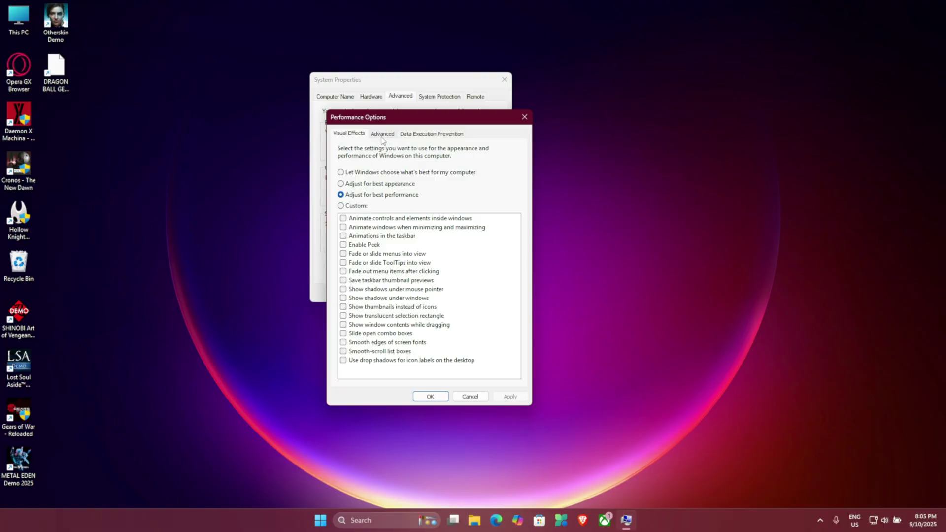
{"action": "left_click", "coordinate": [386, 139]}
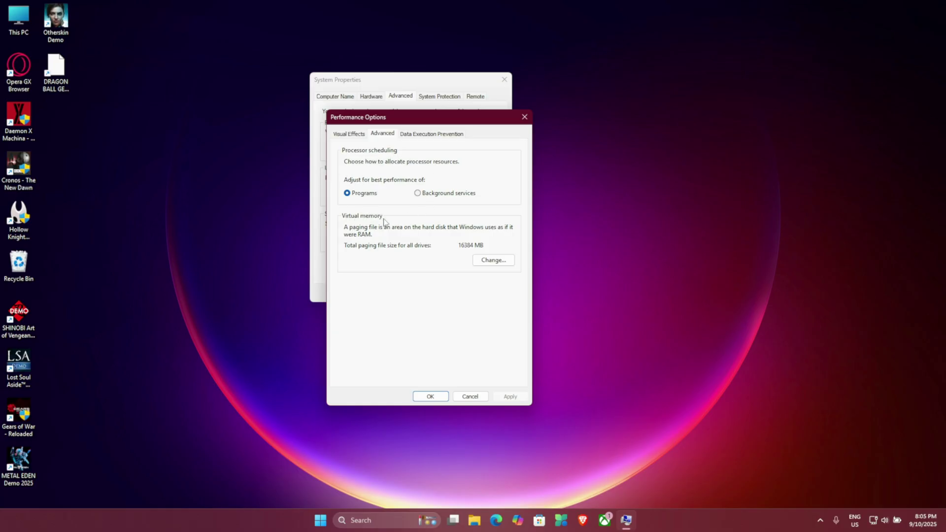
Turn off automatic paging file management and enter 4096 MB initial and 8192 MB maximum for C:.
{"action": "left_click", "coordinate": [492, 260]}
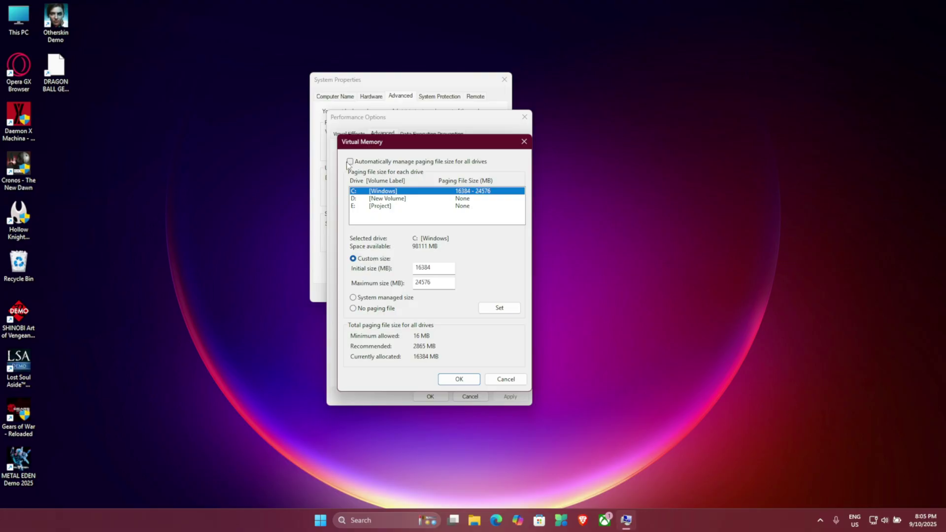
{"action": "left_click", "coordinate": [350, 163]}
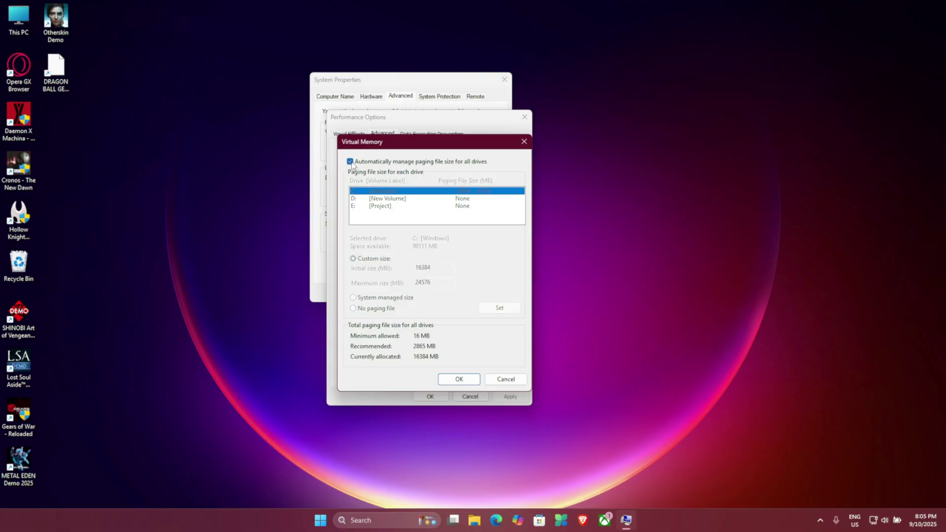
{"action": "left_click", "coordinate": [349, 163]}
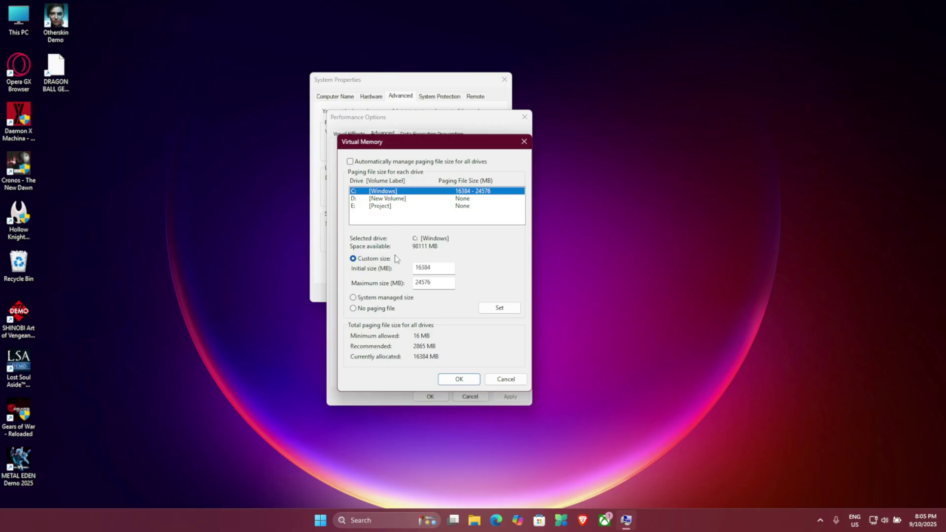
{"action": "left_click", "coordinate": [427, 271]}
{"action": "double_click", "coordinate": [424, 269]}
{"action": "type", "text": "409"}
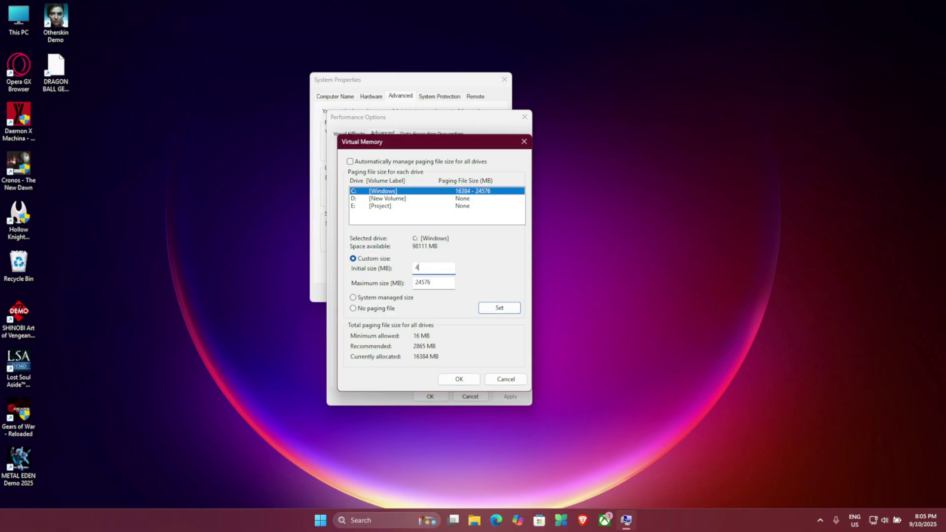
{"action": "type", "text": "6"}
{"action": "left_click_drag", "start_coordinate": [415, 283], "coordinate": [431, 284]}
{"action": "type", "text": "8192"}
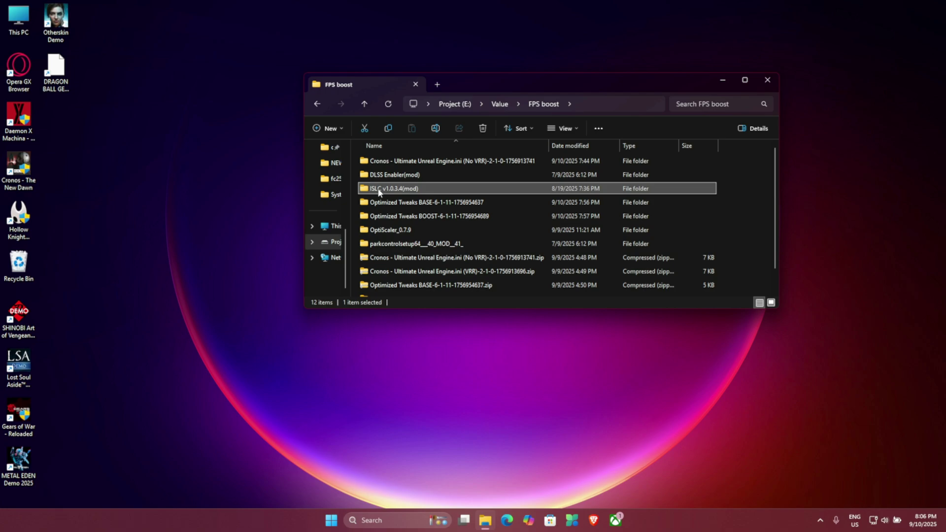
Open the ISLC v1.0.3.4(mod) folder and bring up the running standby list cleaner from the tray.
{"action": "double_click", "coordinate": [379, 192]}
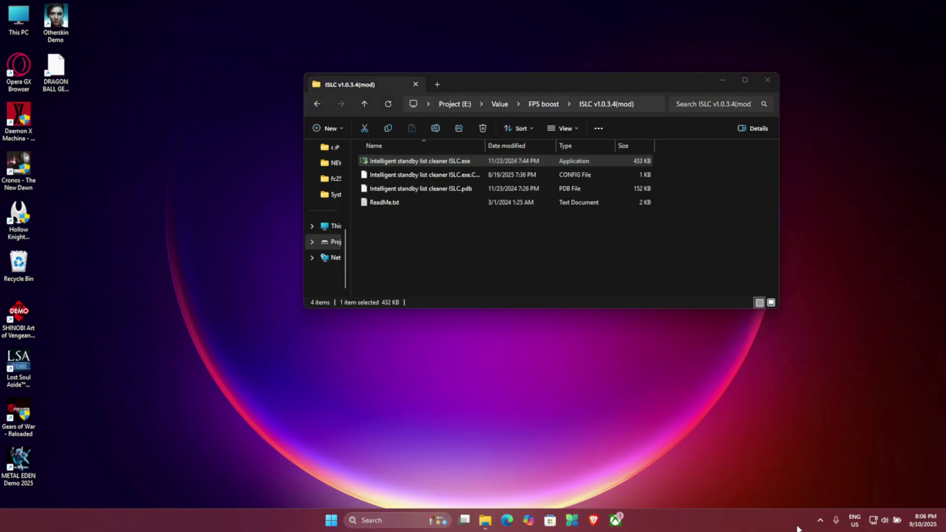
{"action": "left_click", "coordinate": [820, 520]}
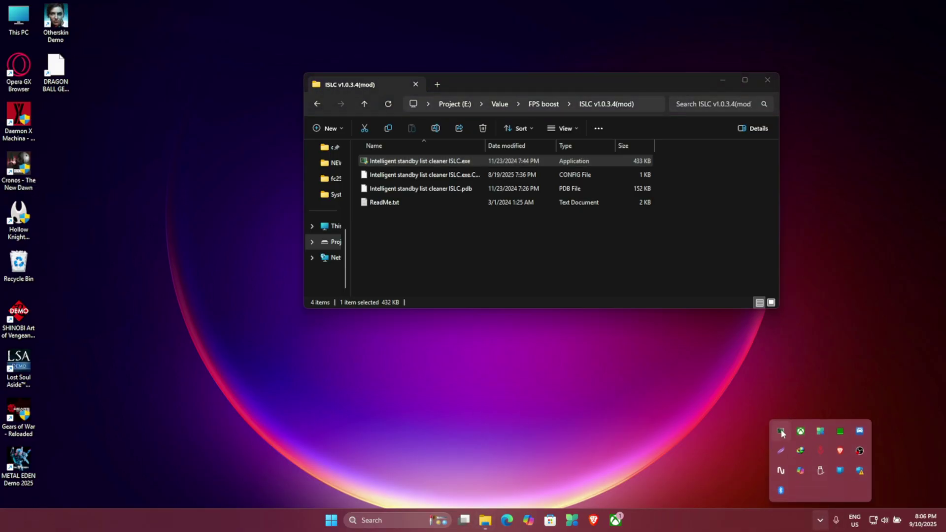
{"action": "left_click", "coordinate": [820, 522]}
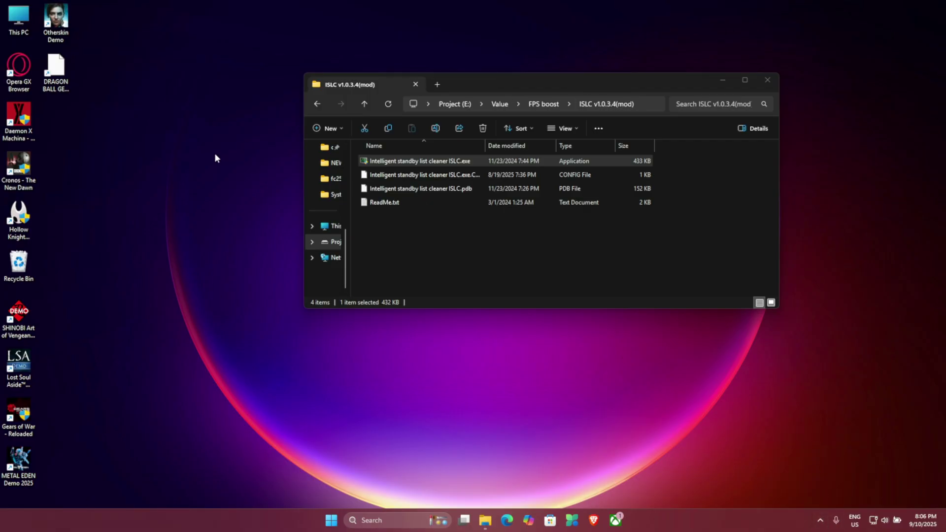
{"action": "left_click", "coordinate": [820, 523]}
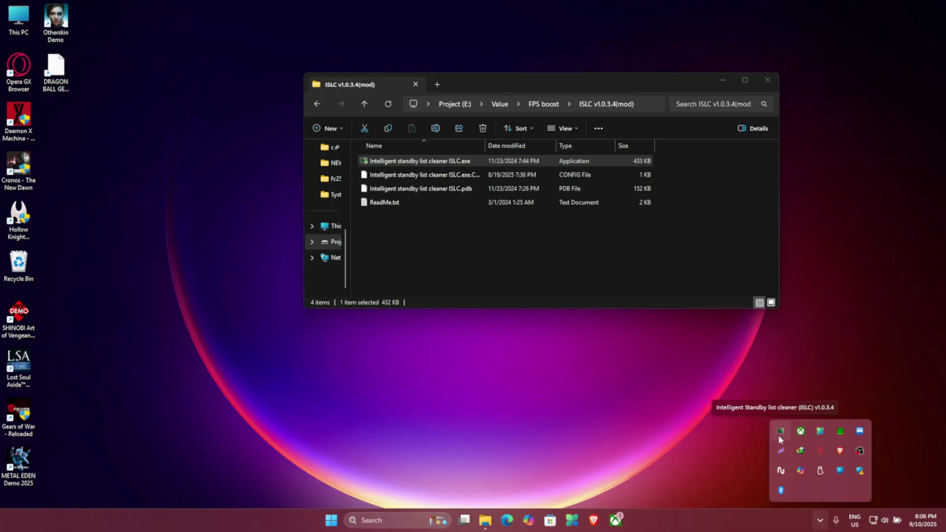
{"action": "double_click", "coordinate": [781, 432]}
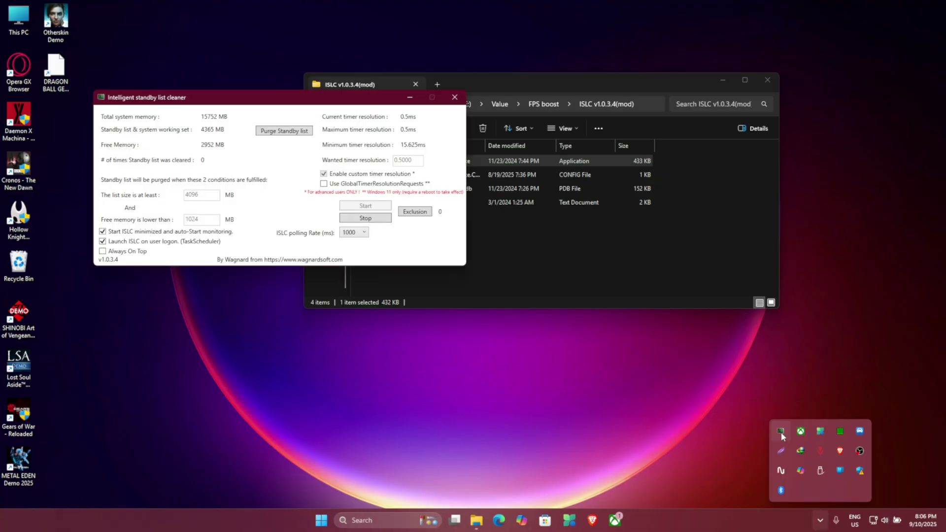
Set the wanted timer resolution to 0.5 ms and start monitoring.
{"action": "left_click", "coordinate": [766, 81]}
{"action": "left_click_drag", "start_coordinate": [320, 101], "coordinate": [490, 99]}
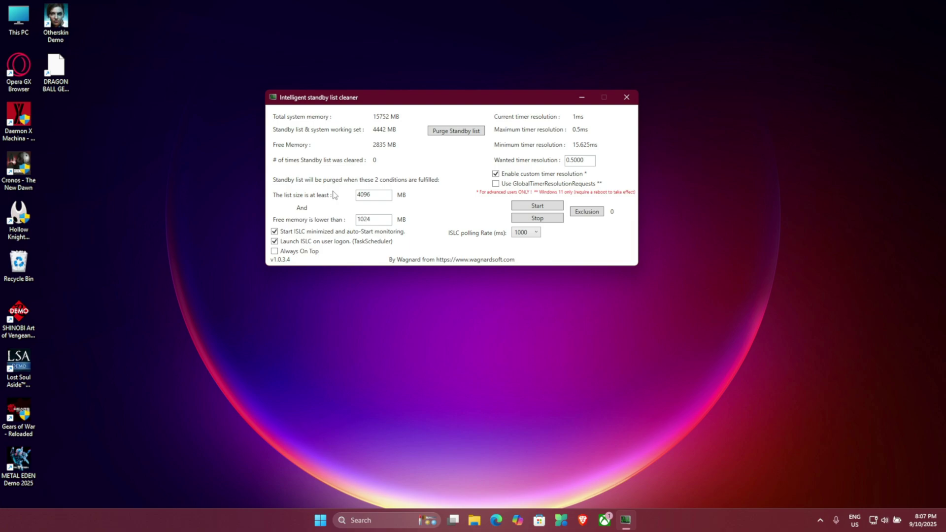
{"action": "left_click", "coordinate": [587, 166]}
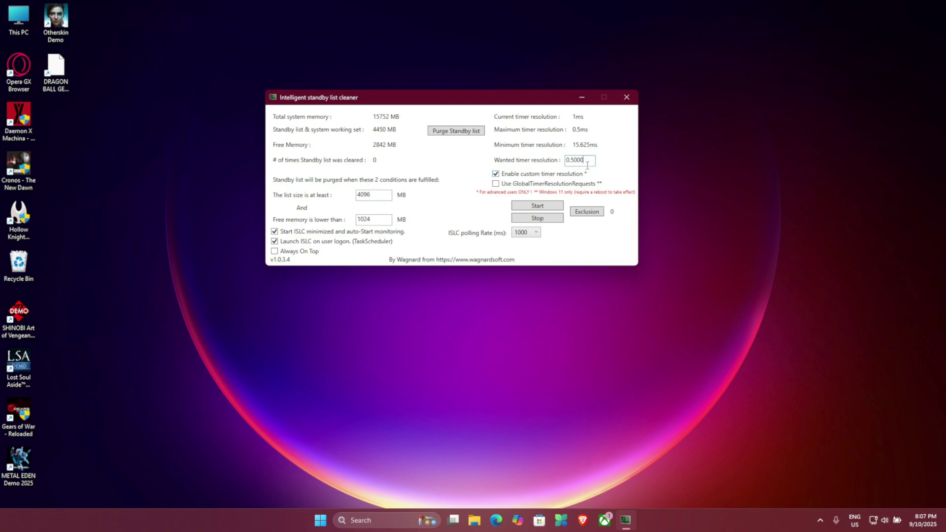
{"action": "left_click", "coordinate": [573, 161]}
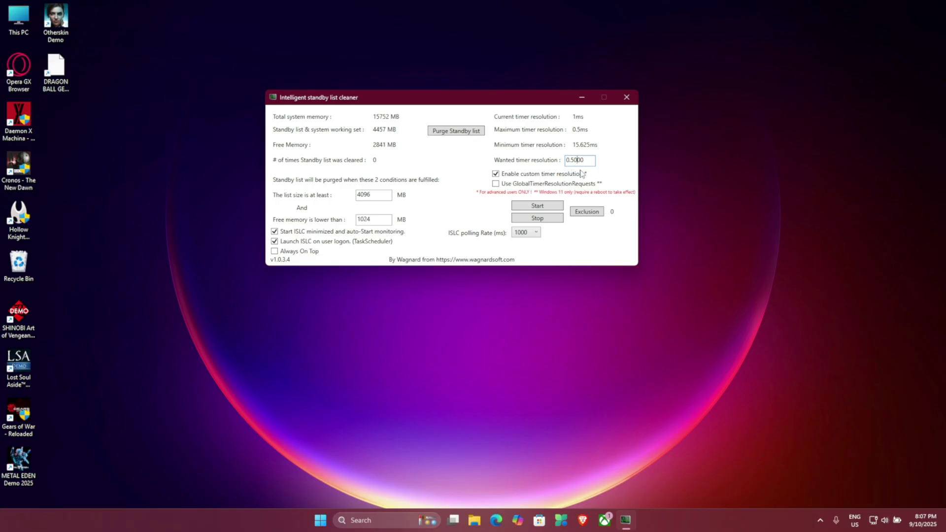
{"action": "left_click", "coordinate": [524, 207]}
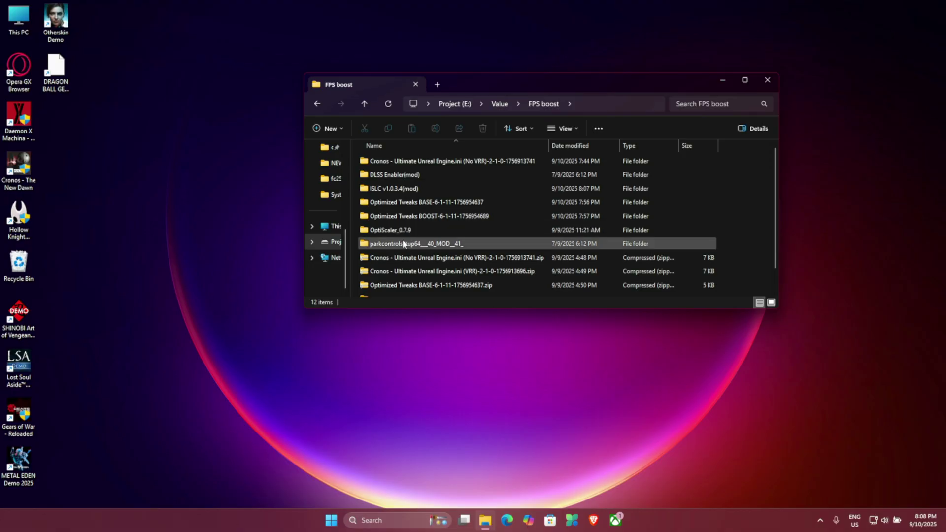
Open the parkcontrol setup folder, find ParkControl via a 'park' search, and accept Max Performance Overlay.
{"action": "double_click", "coordinate": [403, 244]}
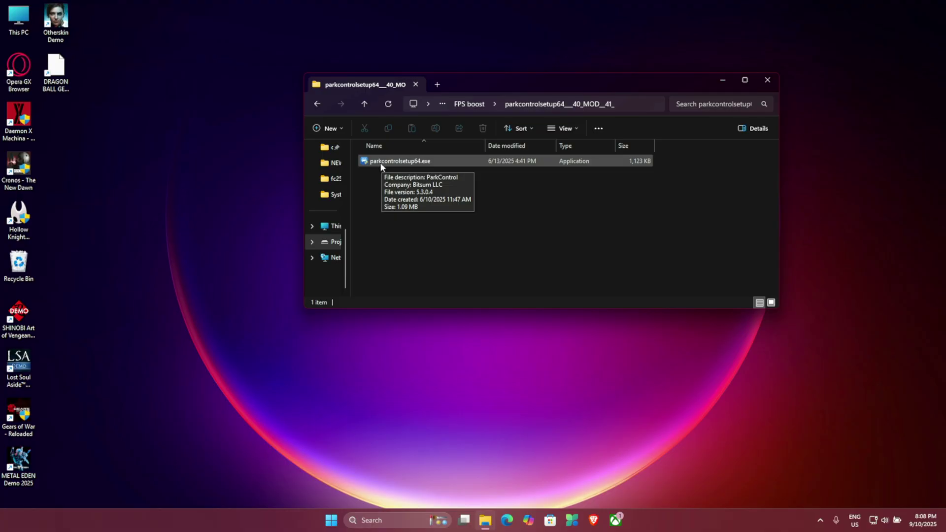
{"action": "left_click", "coordinate": [722, 80]}
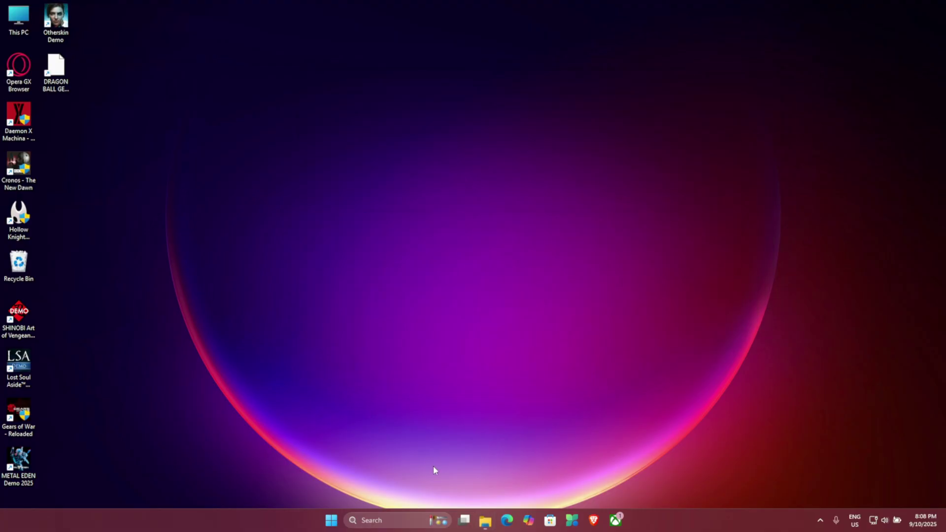
{"action": "left_click", "coordinate": [394, 521]}
{"action": "type", "text": "park"}
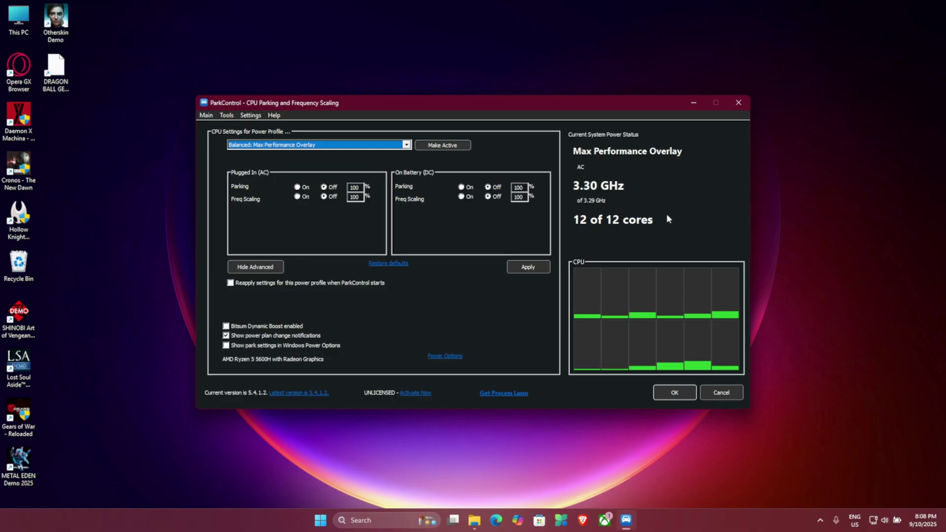
{"action": "left_click", "coordinate": [685, 393]}
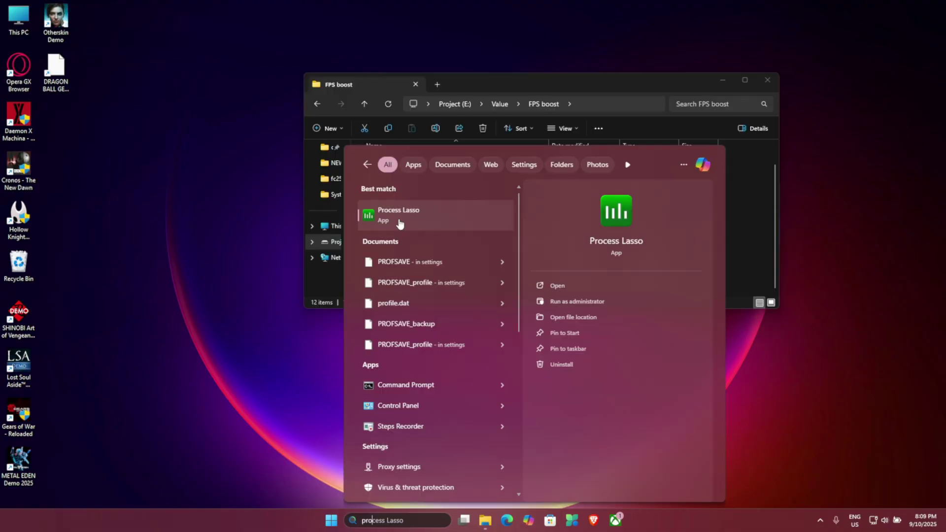
{"action": "left_click", "coordinate": [200, 128]}
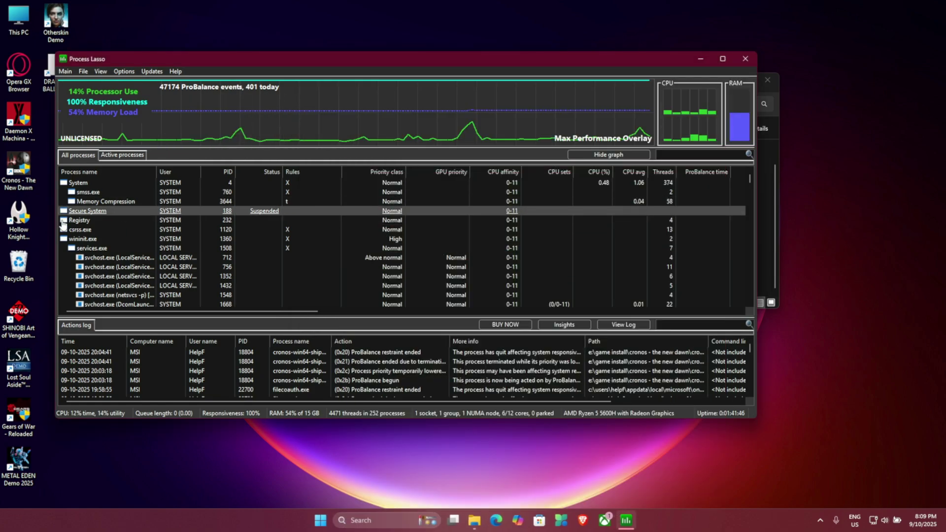
{"action": "scroll", "coordinate": [118, 259], "scroll_direction": "down", "scroll_amount": 15}
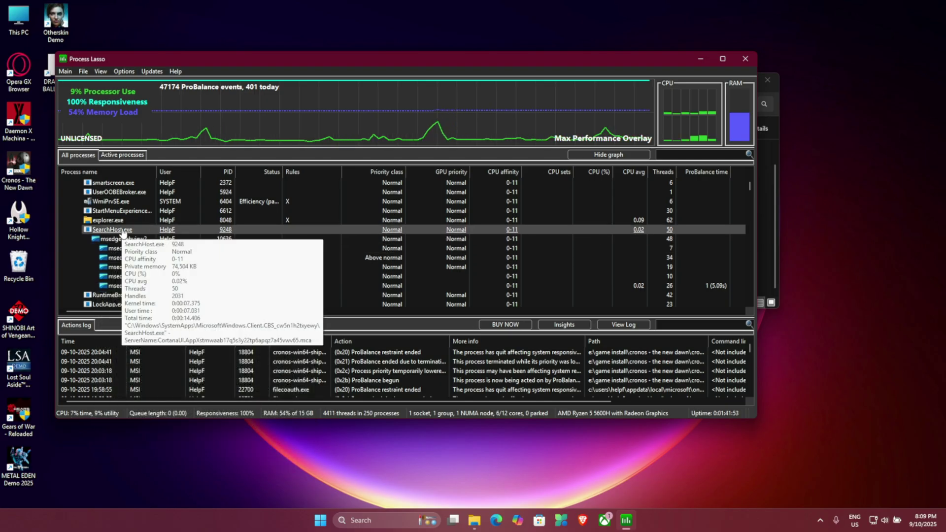
{"action": "right_click", "coordinate": [122, 233]}
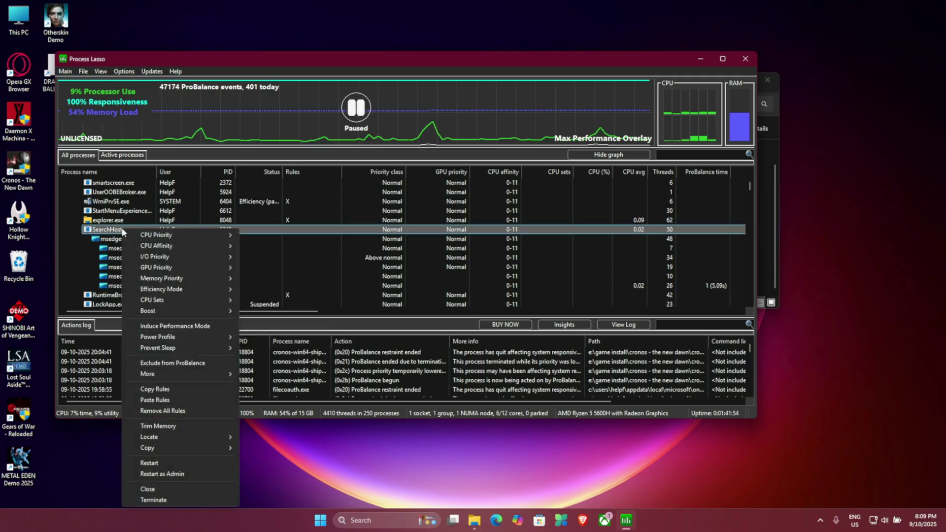
{"action": "mouse_move", "coordinate": [176, 236]}
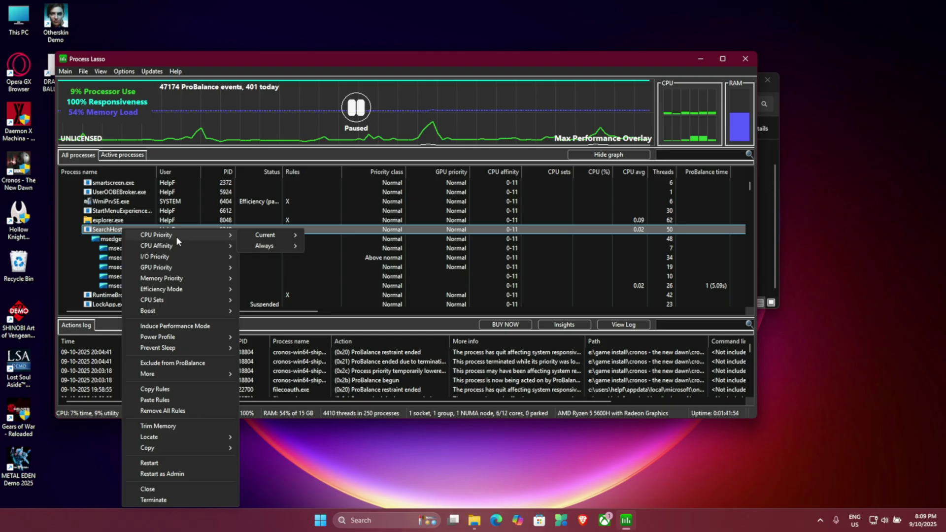
{"action": "mouse_move", "coordinate": [268, 246]}
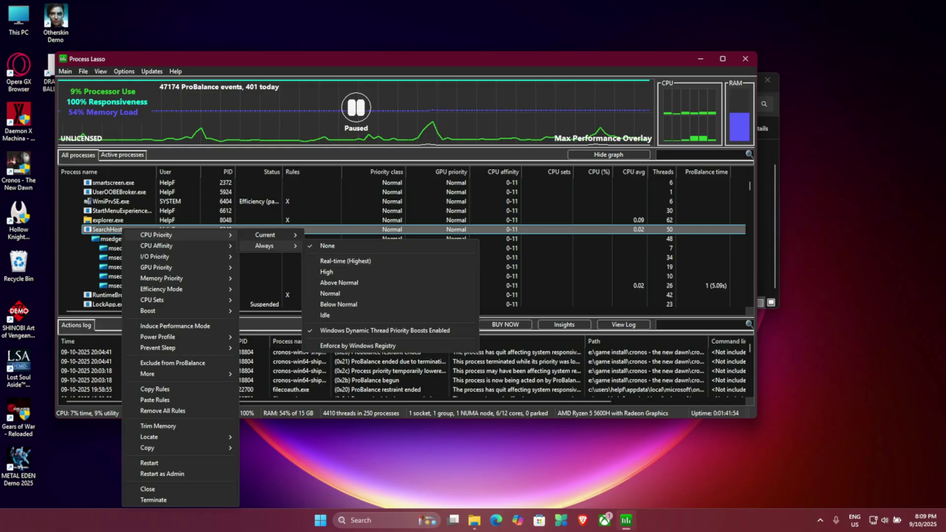
{"action": "left_click", "coordinate": [745, 59]}
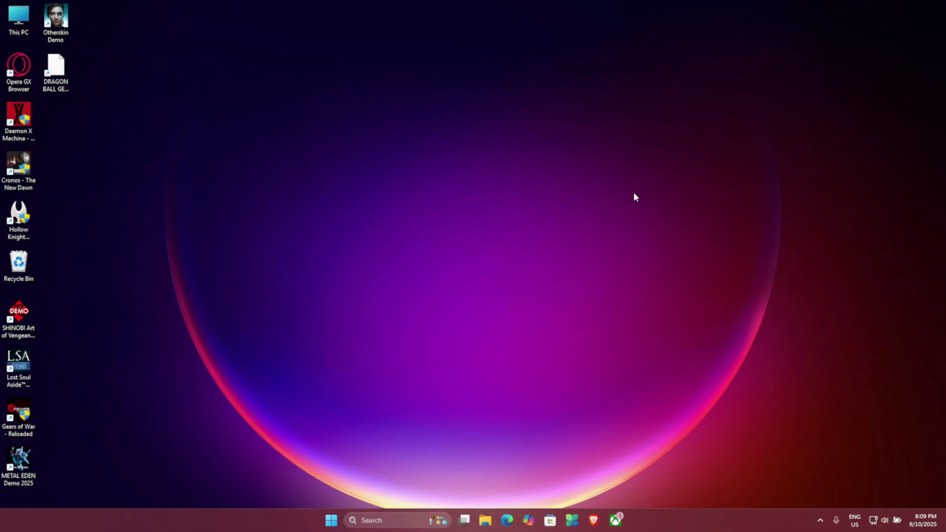
Run 'powercfg -duplicatescheme e9a42b02-d5df-448d-aa00-03f14749eb61' in Command Prompt, then close it.
{"action": "left_click", "coordinate": [389, 520]}
{"action": "type", "text": "cmd"}
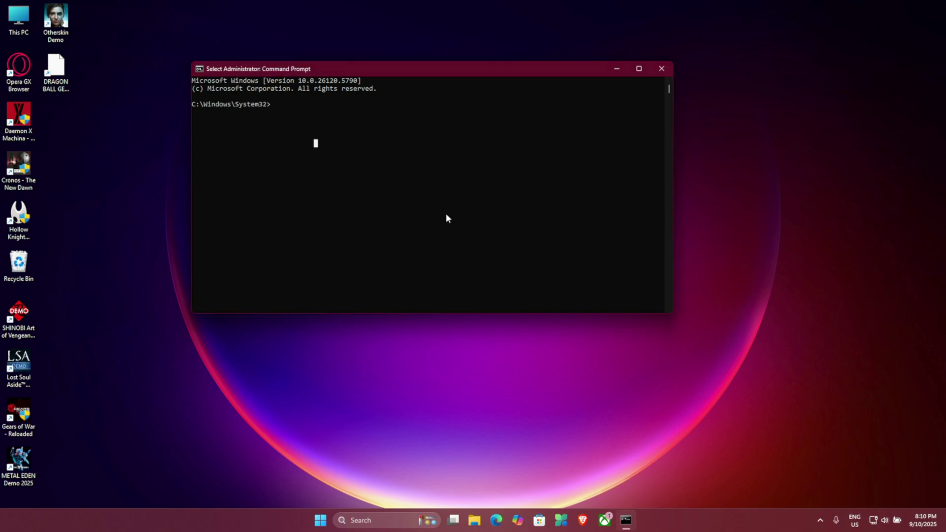
{"action": "type", "text": "powercfg -duplicatescheme e9a42b02-d5df-448d-aa00-03f14749eb61"}
{"action": "key", "text": "Return"}
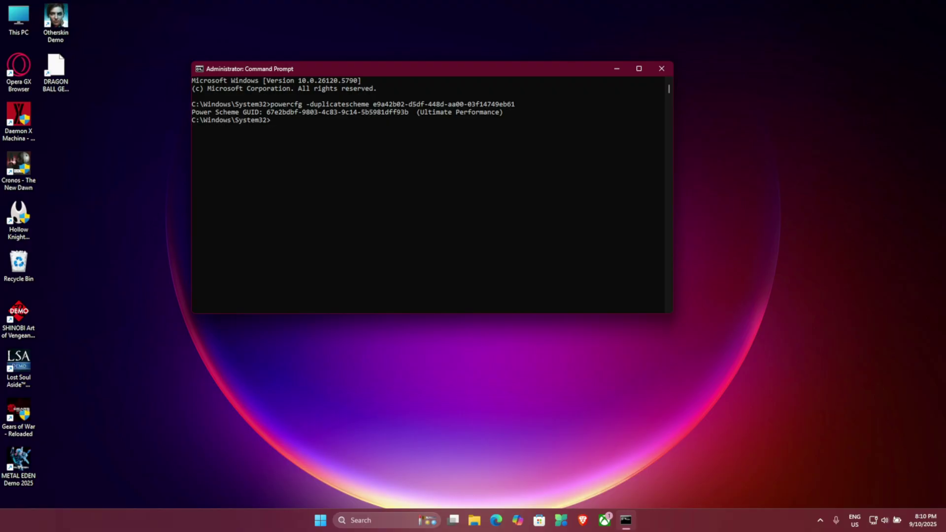
{"action": "left_click", "coordinate": [661, 69]}
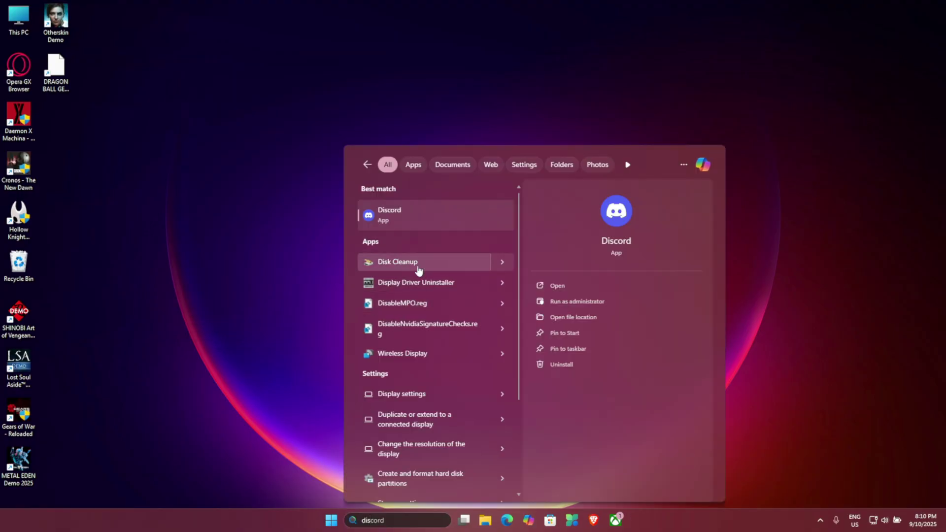
Launch Disk Cleanup and choose the Windows (C:) drive to clean.
{"action": "left_click", "coordinate": [419, 268]}
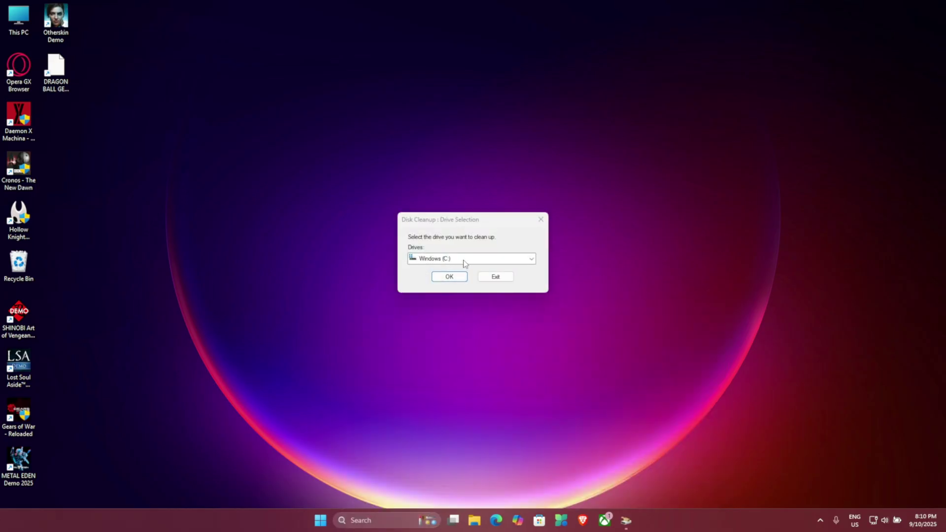
{"action": "left_click", "coordinate": [458, 258]}
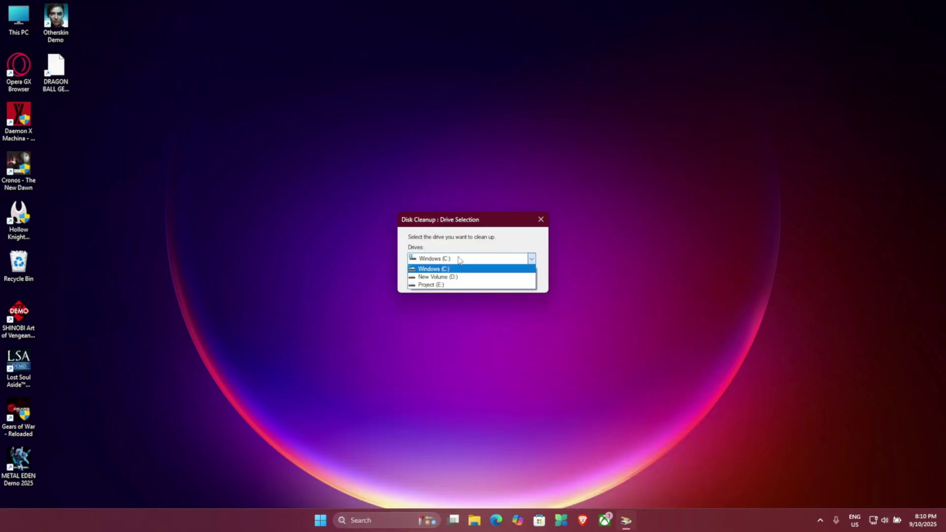
{"action": "left_click", "coordinate": [458, 259]}
{"action": "left_click", "coordinate": [449, 276]}
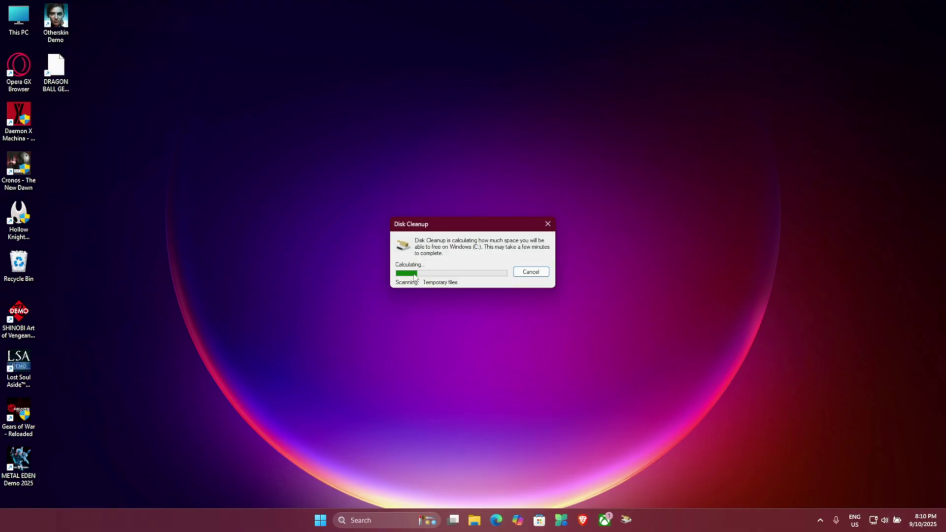
Delete all checked file categories (about 69.8 MB) and confirm permanent deletion.
{"action": "left_click_drag", "start_coordinate": [186, 84], "coordinate": [591, 84]}
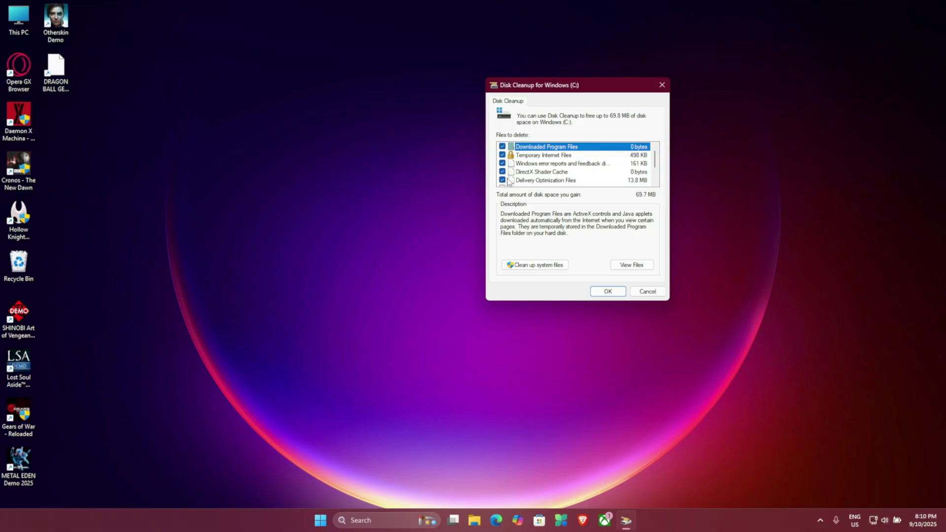
{"action": "scroll", "coordinate": [503, 162], "scroll_direction": "down", "scroll_amount": 1}
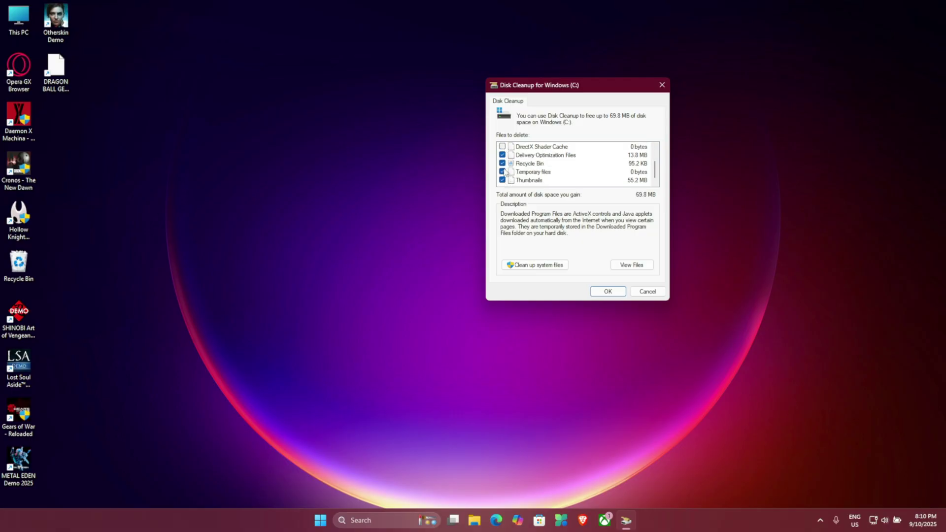
{"action": "scroll", "coordinate": [505, 172], "scroll_direction": "up", "scroll_amount": 1}
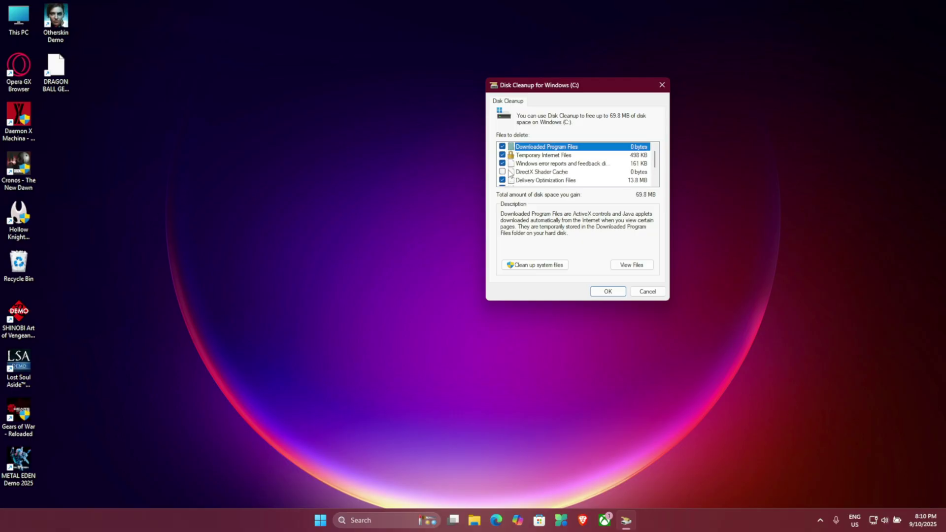
{"action": "left_click", "coordinate": [615, 293]}
{"action": "left_click", "coordinate": [490, 265]}
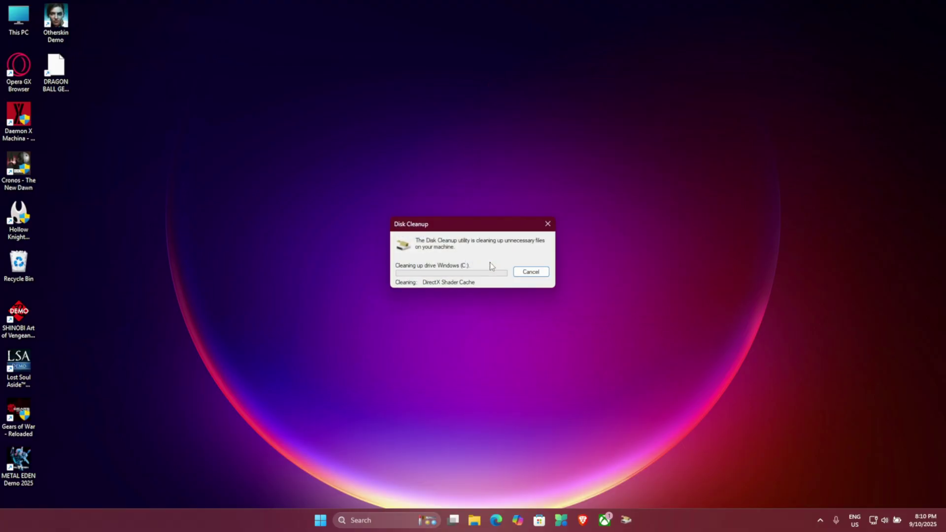